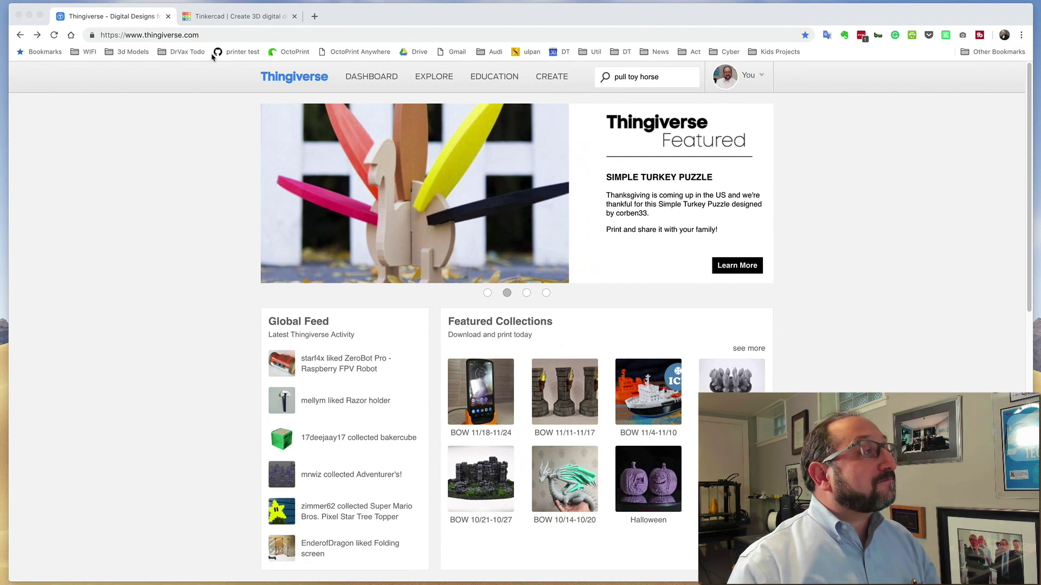
Step: Search Thingiverse for 'pull toy horse' and open the 'Pull toys - Rabbit, Pig or Horse' design
left_click(203, 35)
left_click(204, 35)
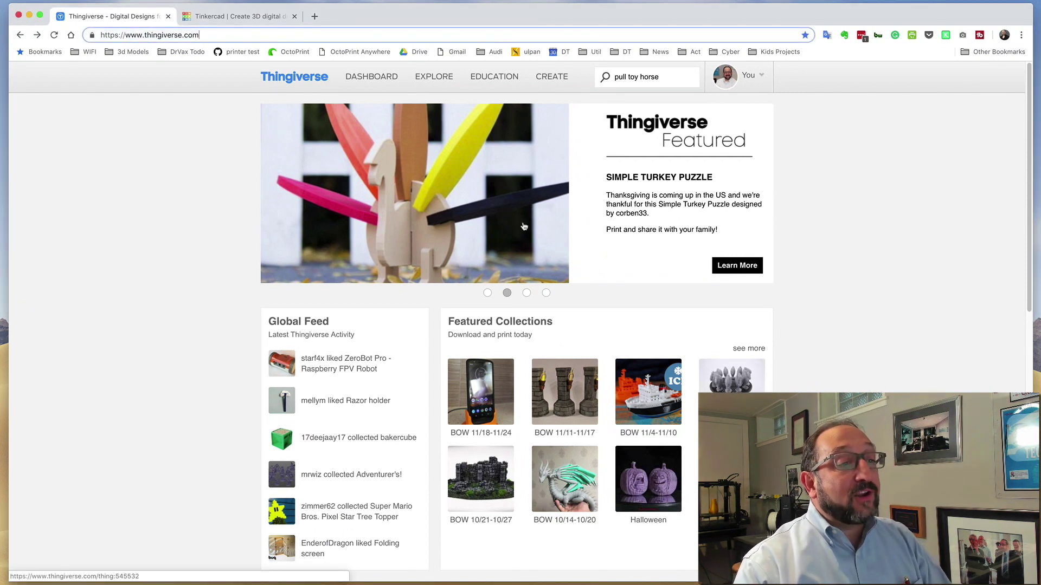
left_click(668, 78)
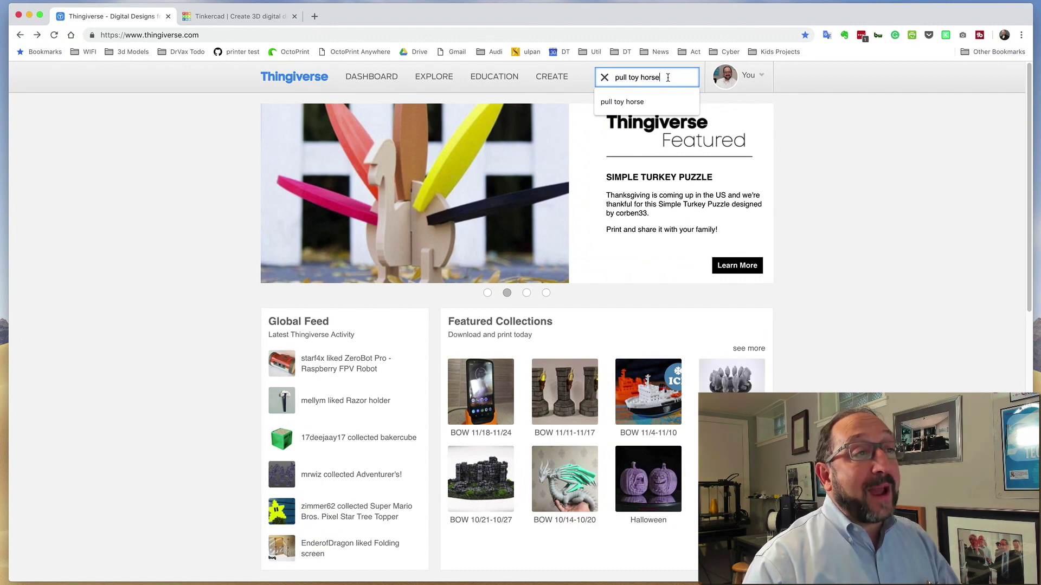
key("Return")
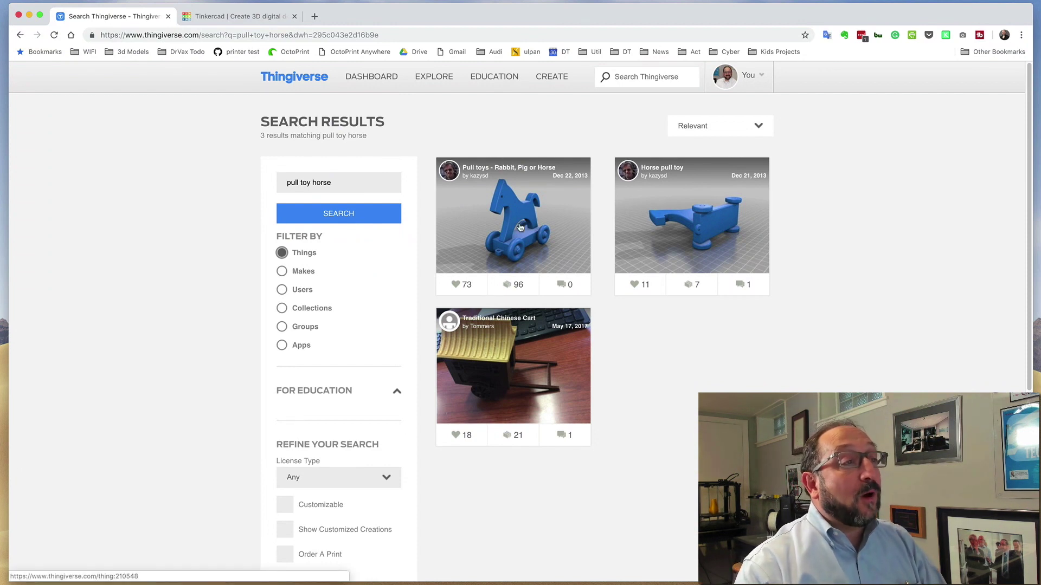
left_click(520, 227)
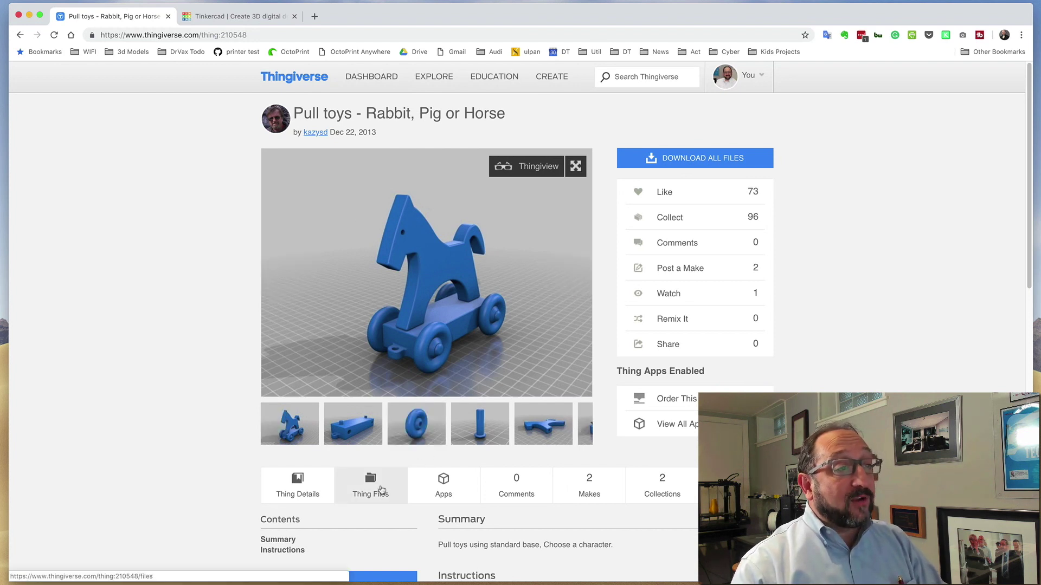
Step: Download Horse.stl from the design's Thing Files list
left_click(382, 490)
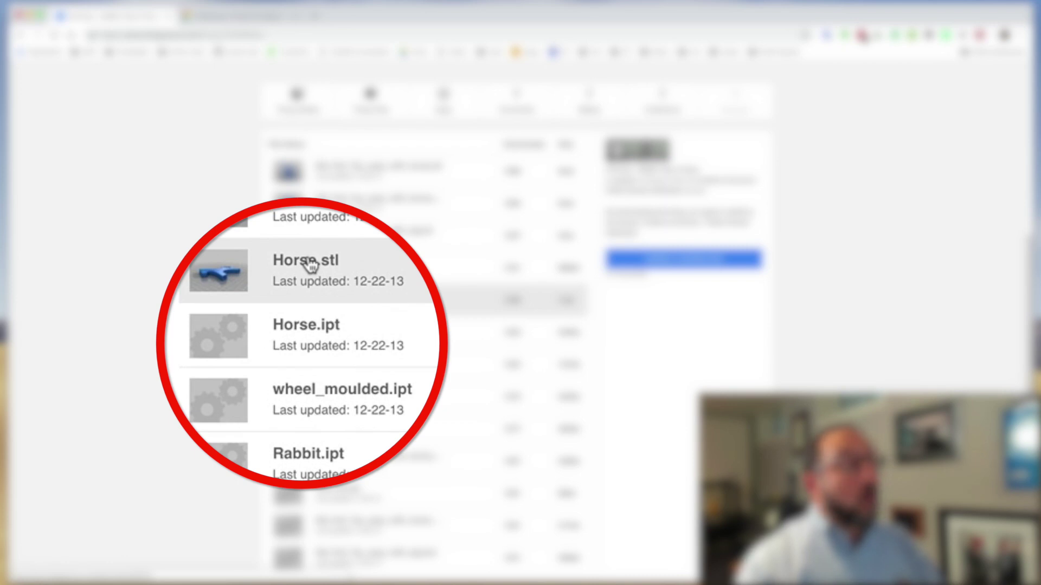
left_click(309, 265)
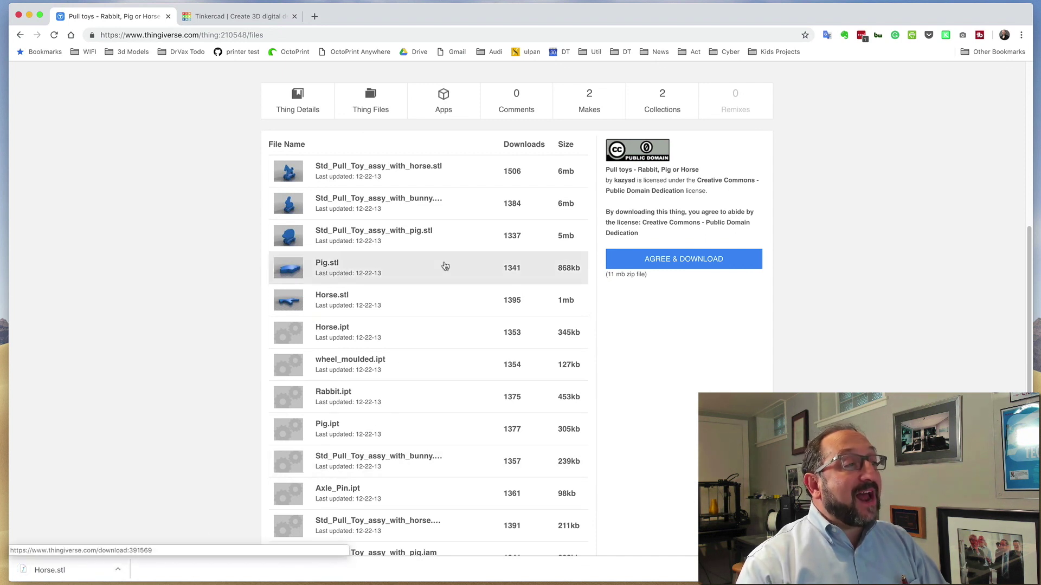
Step: Create a new Tinkercad design from the dashboard and place a red Box on the workplane
left_click(262, 18)
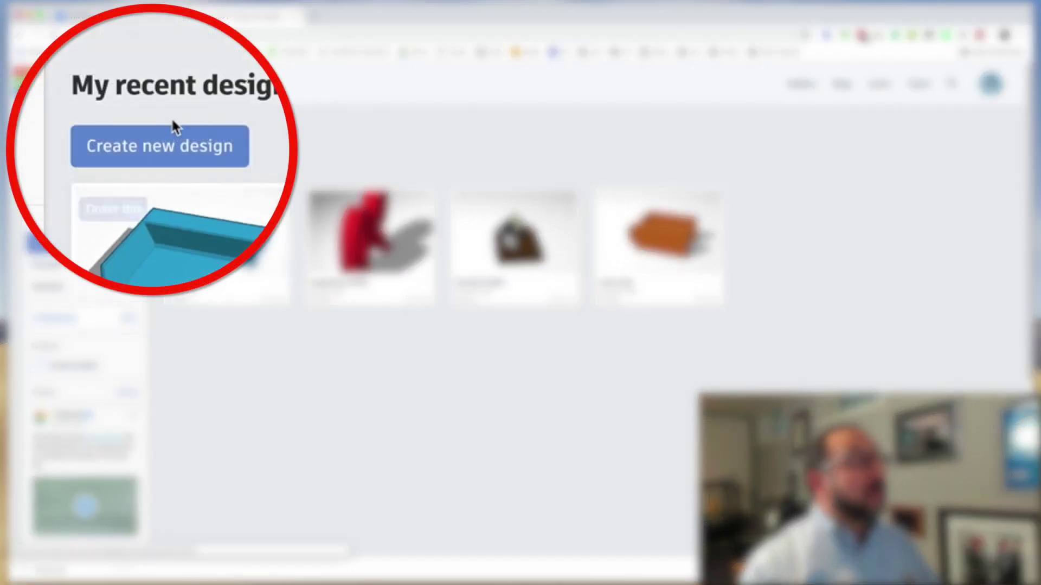
left_click(158, 150)
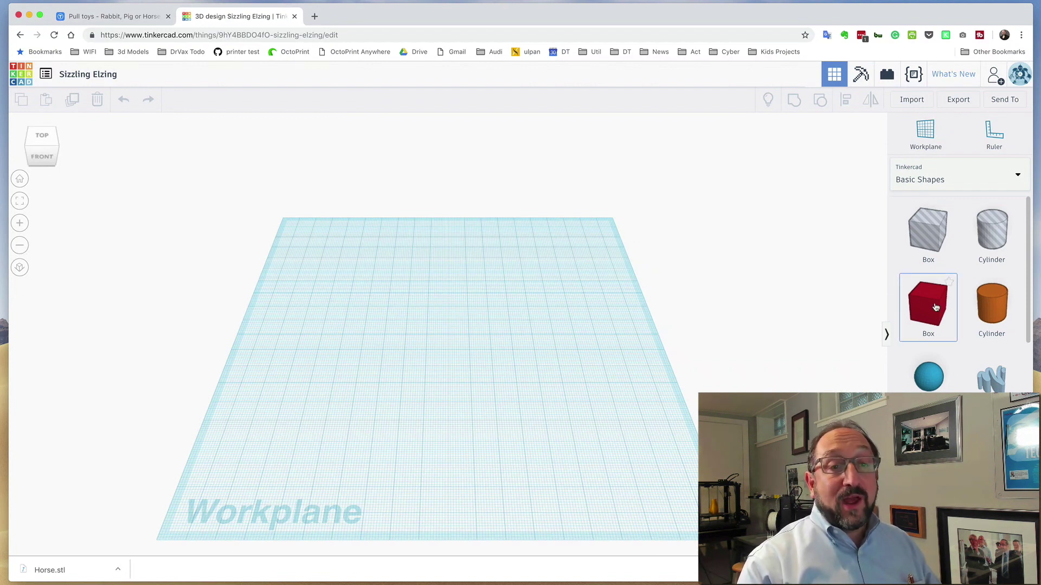
left_click_drag(935, 307, 411, 356)
Step: Add an orange cylinder beside the box, delete both shapes, and bring up Import Shapes
left_click(531, 394)
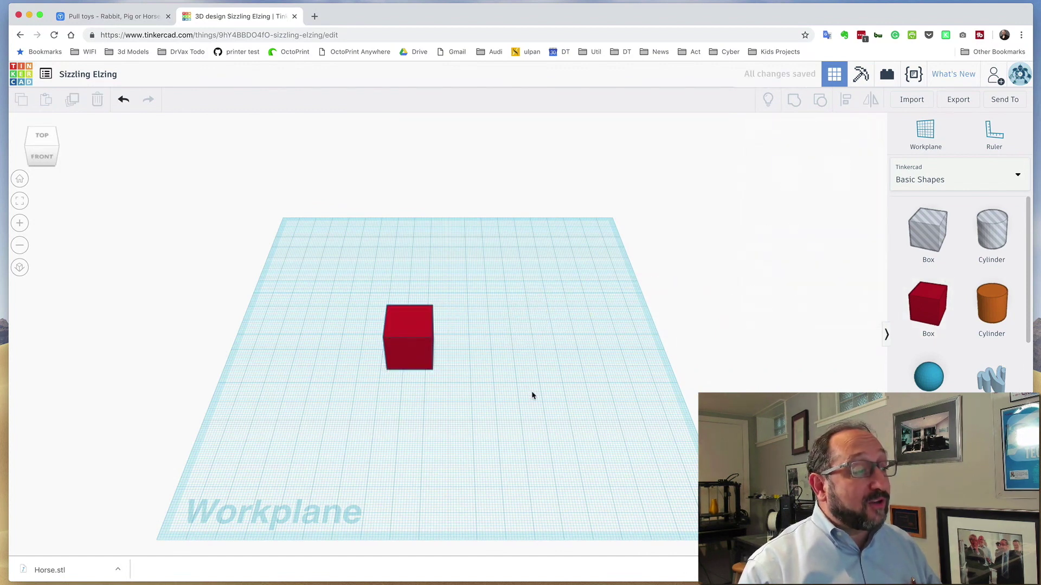
left_click_drag(1004, 317, 470, 349)
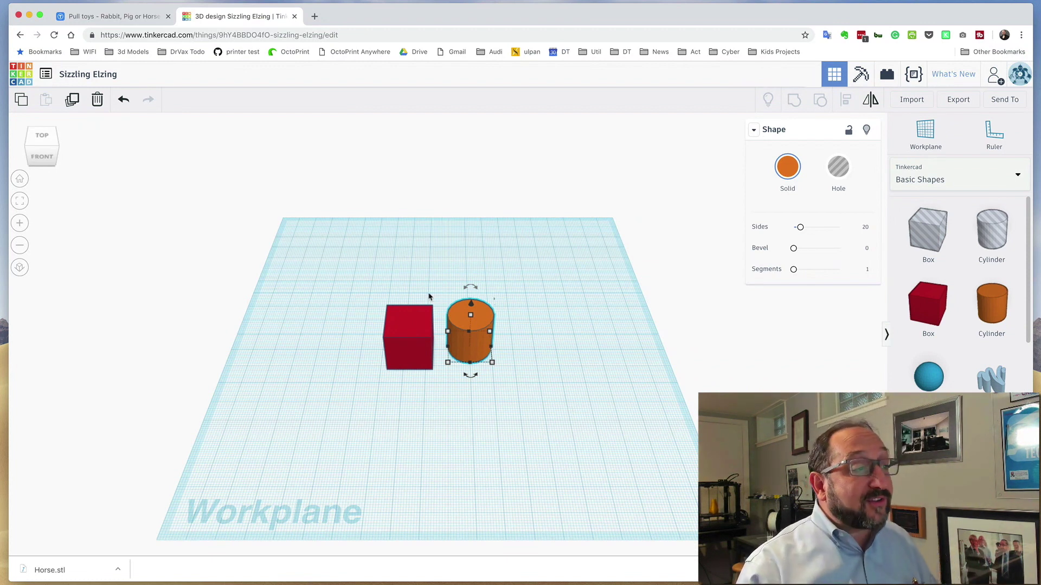
key("Delete")
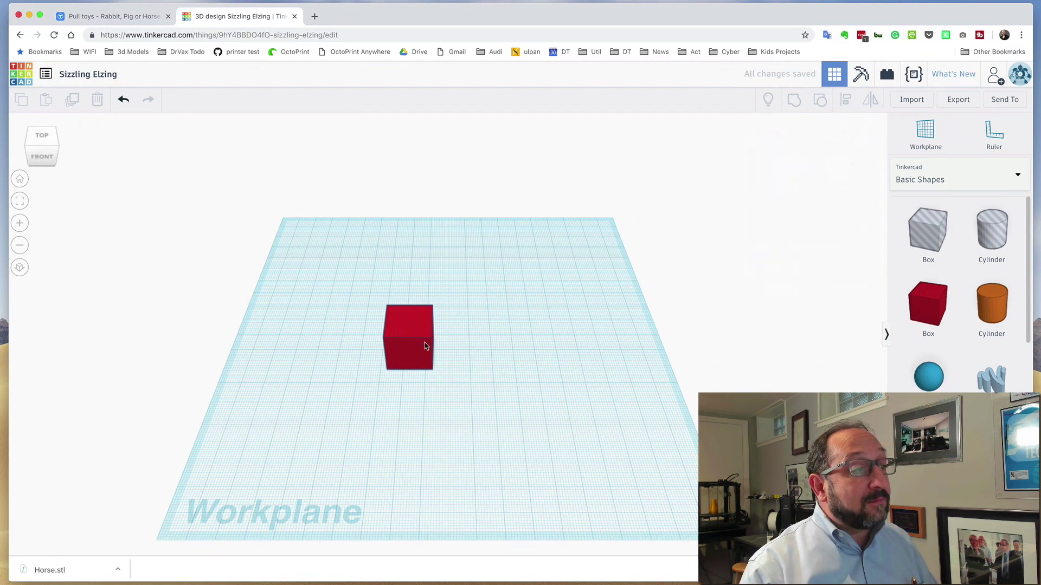
left_click(422, 344)
key("Delete")
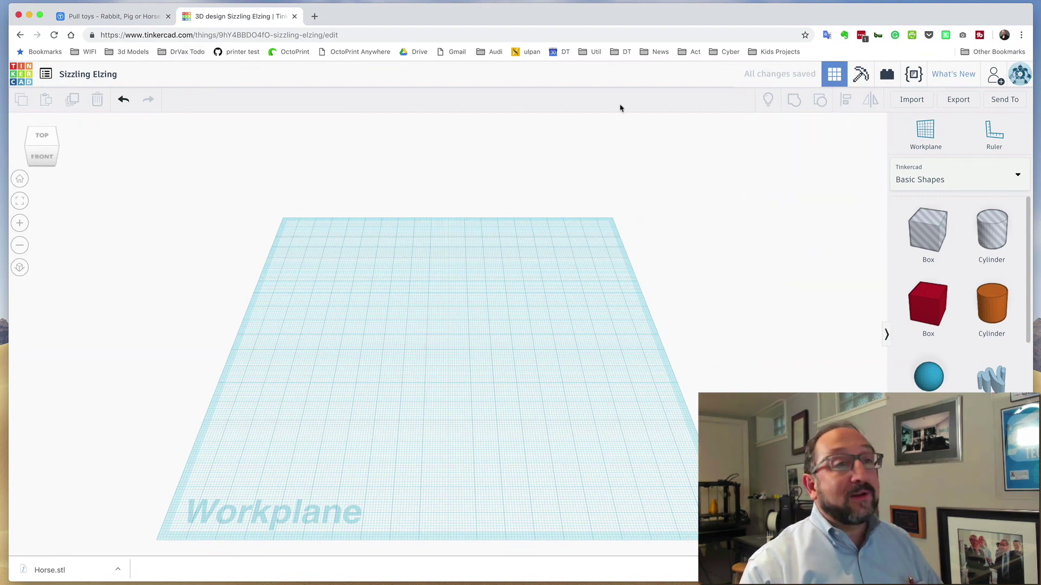
left_click(912, 100)
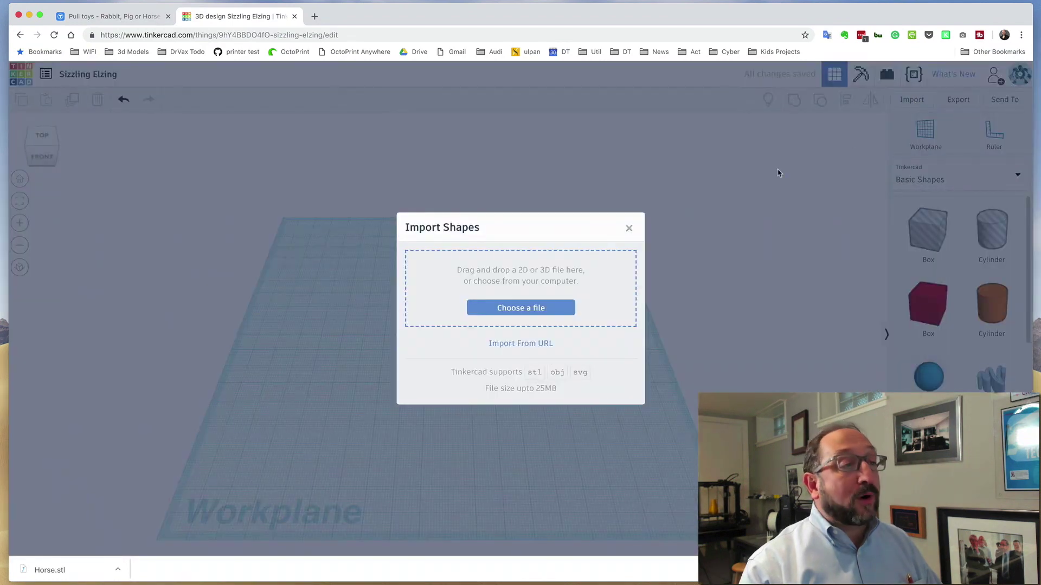
Step: Import Horse.stl from the Downloads folder at scale 100 onto the workplane
left_click(534, 310)
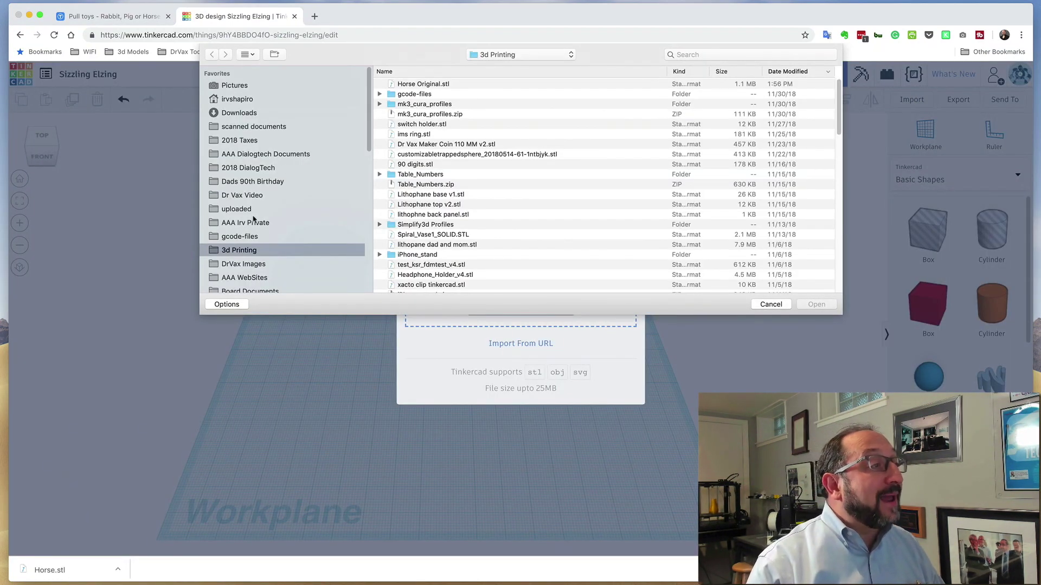
left_click(243, 113)
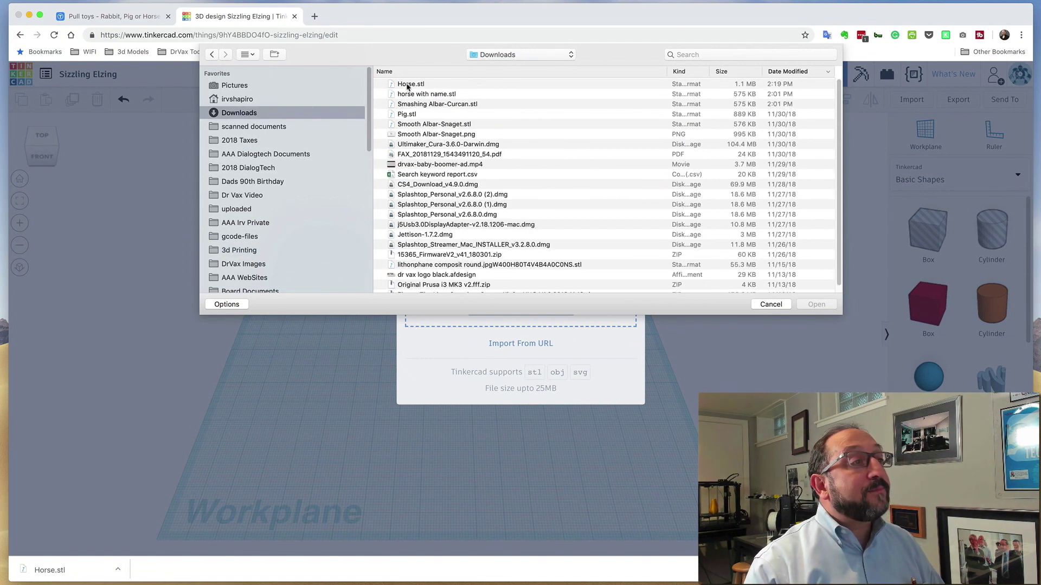
left_click(407, 85)
left_click(816, 305)
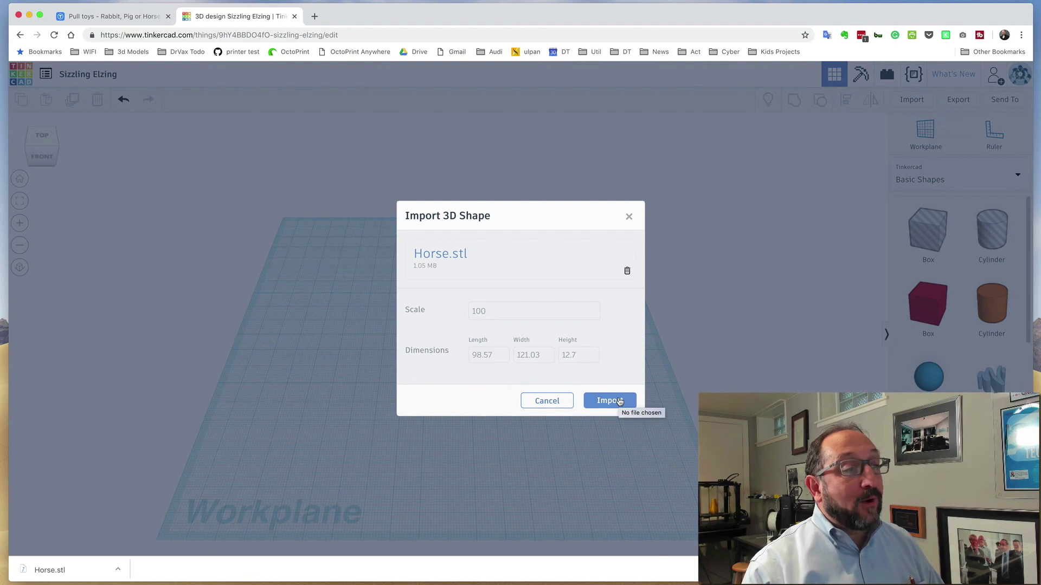
left_click(619, 401)
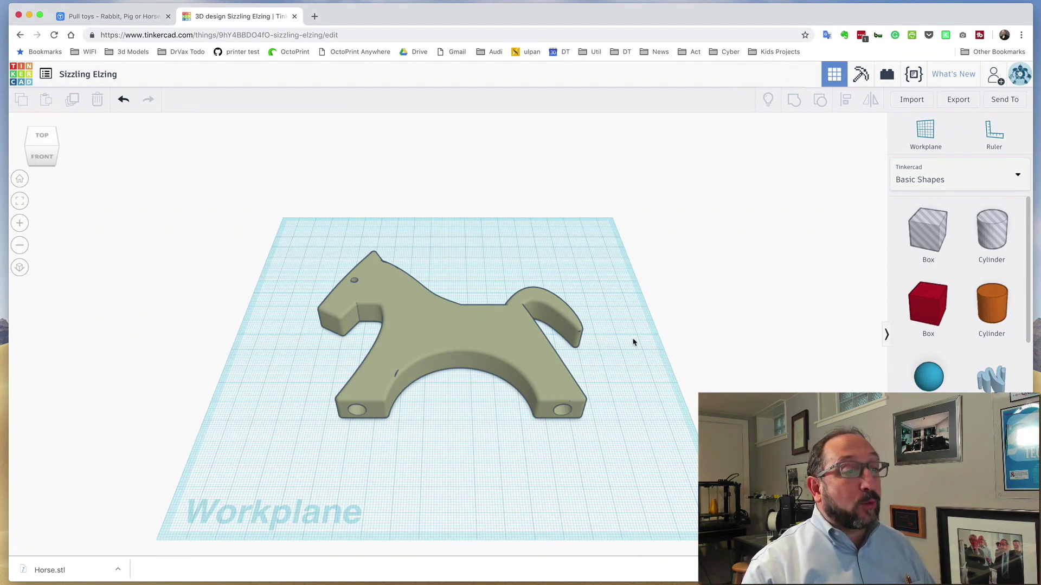
right_click_drag(633, 344, 634, 407)
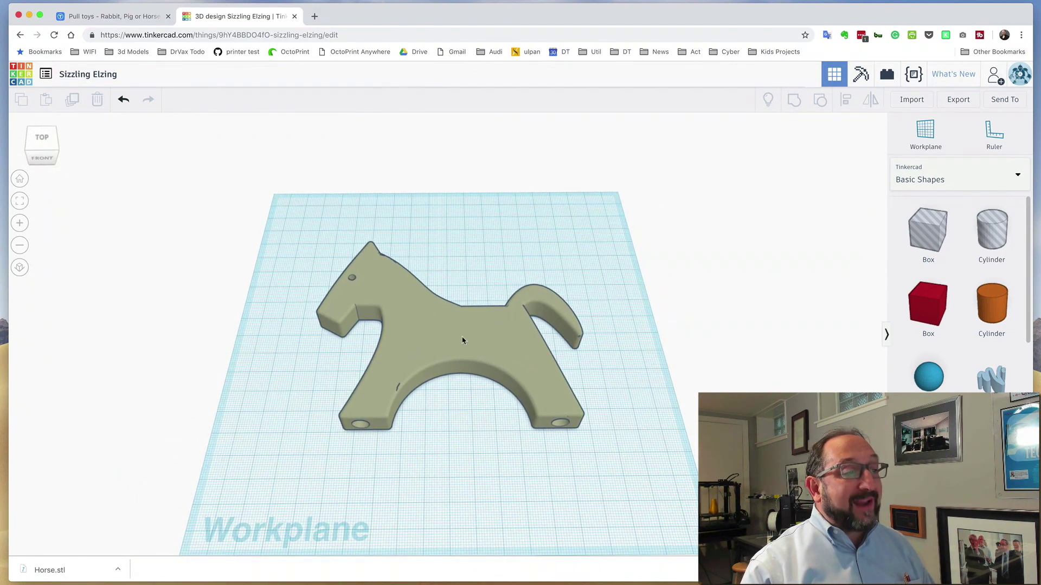
Step: Drag the horse farther back on the workplane and switch to the top view
left_click_drag(462, 341, 467, 286)
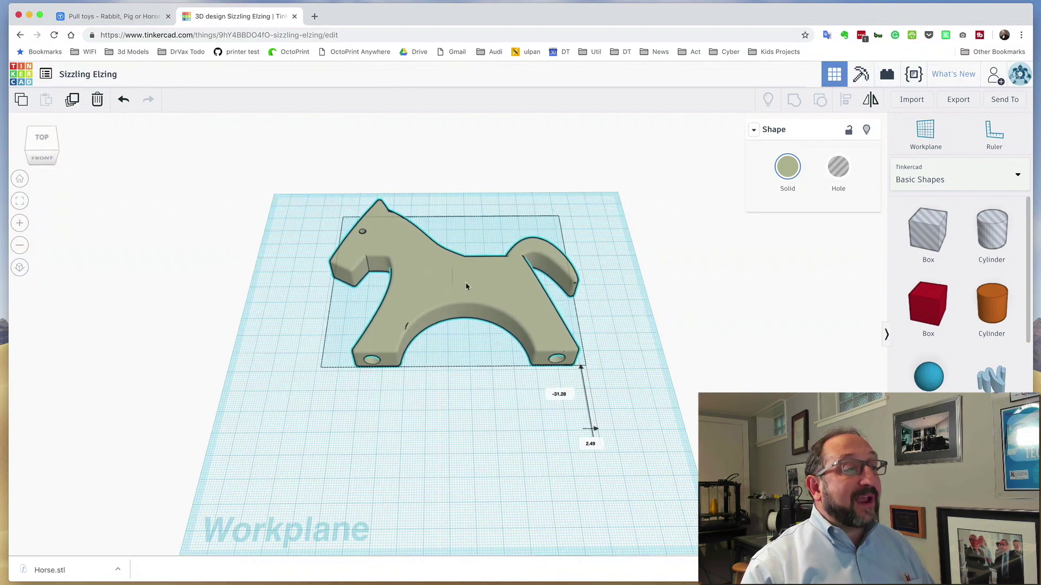
left_click(626, 339)
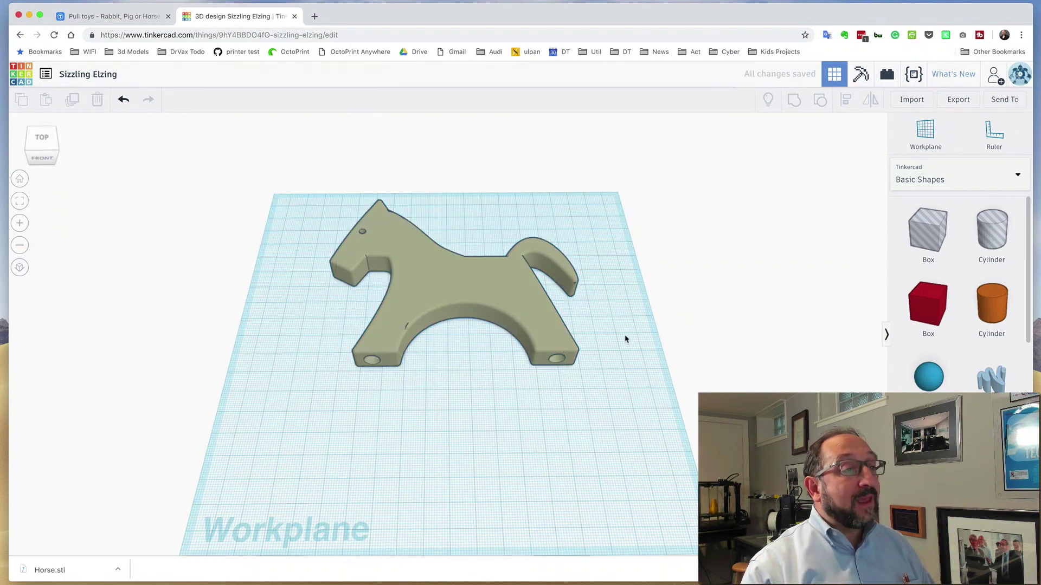
left_click(39, 142)
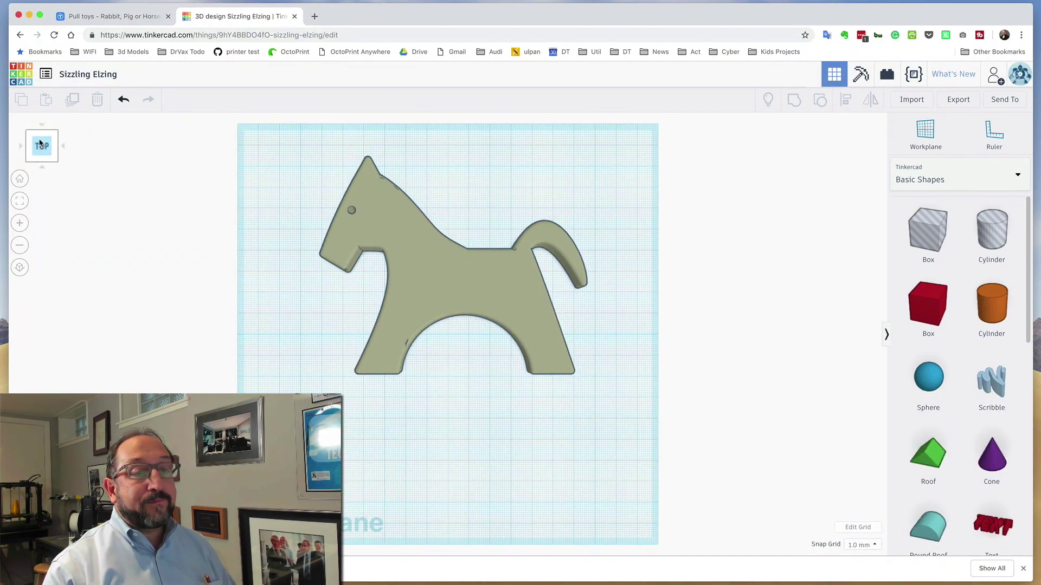
Step: Add a text shape below the horse and change its wording from TEXT to 'Adir'
left_click_drag(1004, 533, 454, 439)
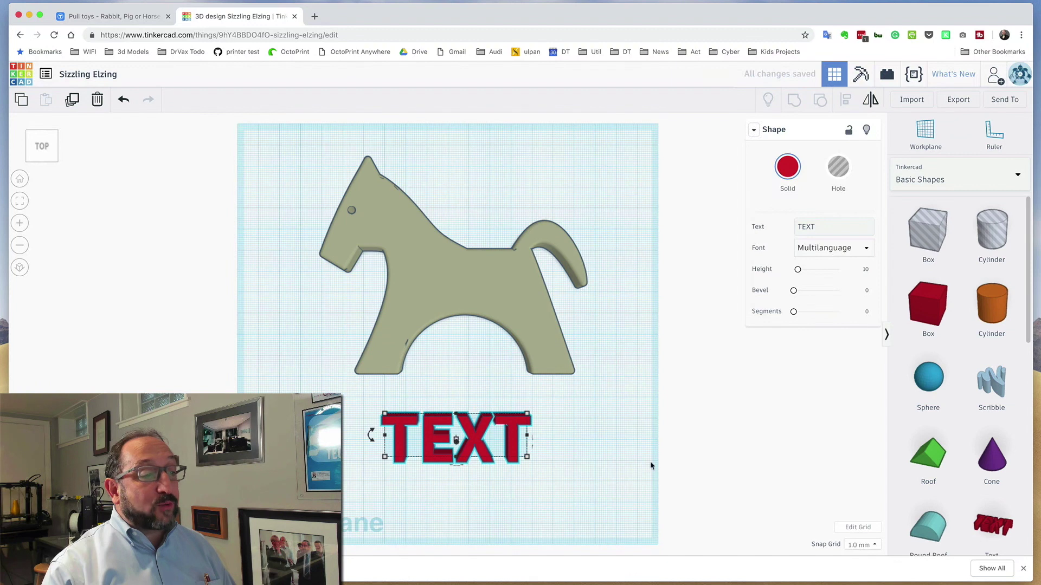
left_click(704, 452)
left_click(483, 444)
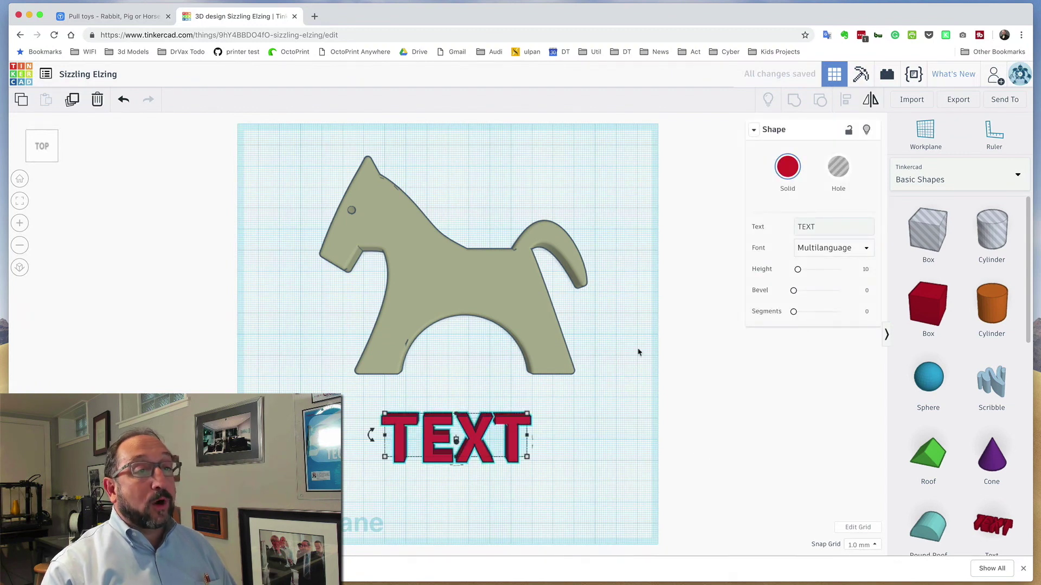
left_click(821, 226)
left_click_drag(821, 227, 781, 226)
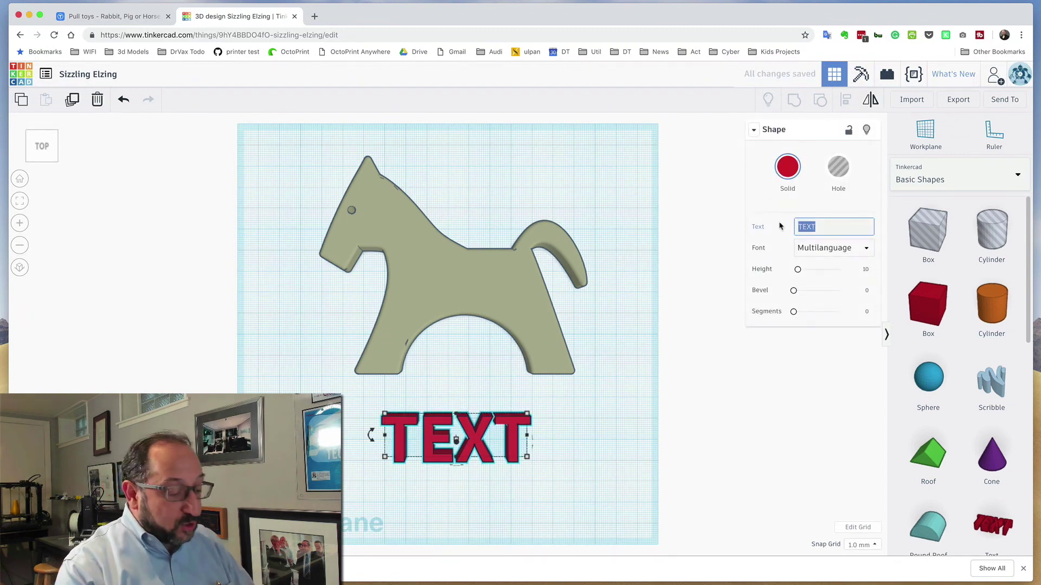
type("Adir")
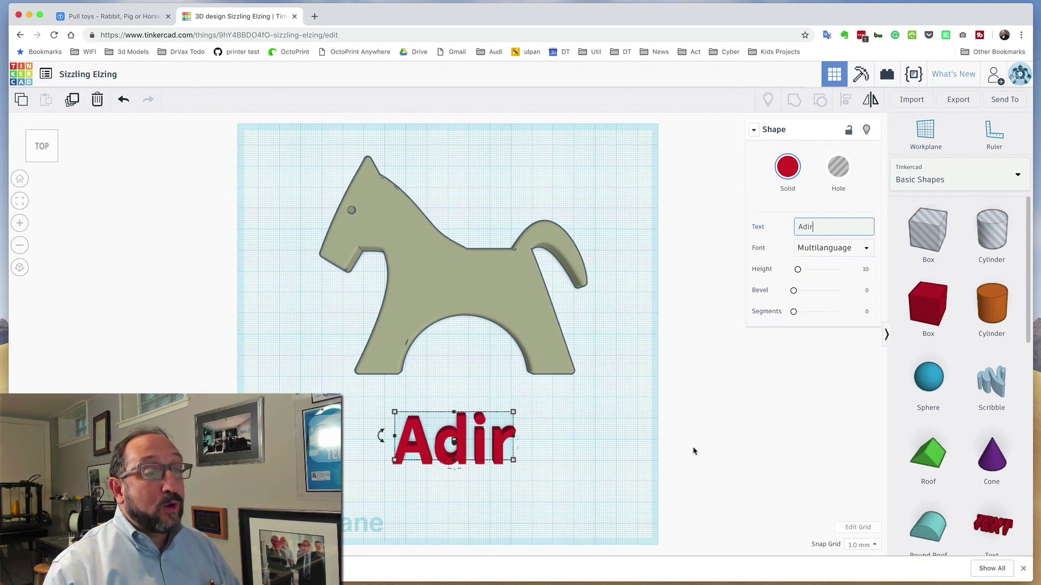
left_click(669, 446)
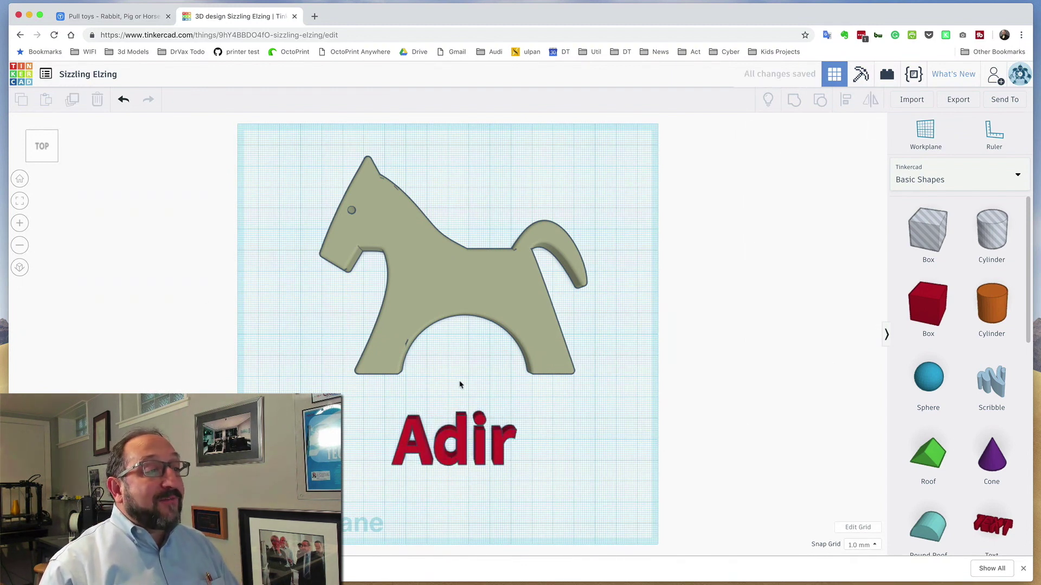
Step: Try the Adir text inside the horse body, return it below, and switch to the front view
left_click_drag(462, 450, 470, 288)
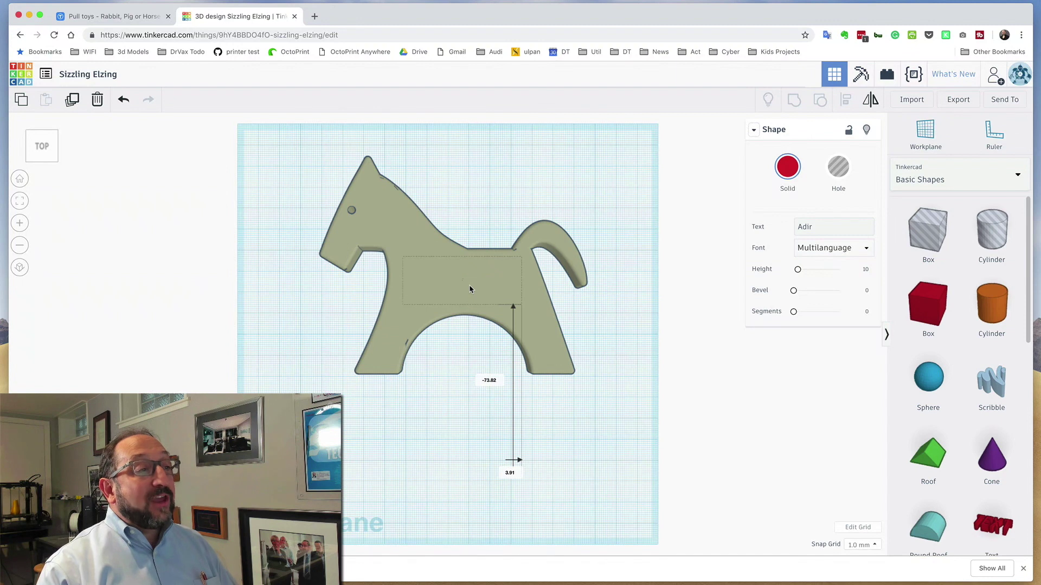
left_click_drag(469, 284, 469, 445)
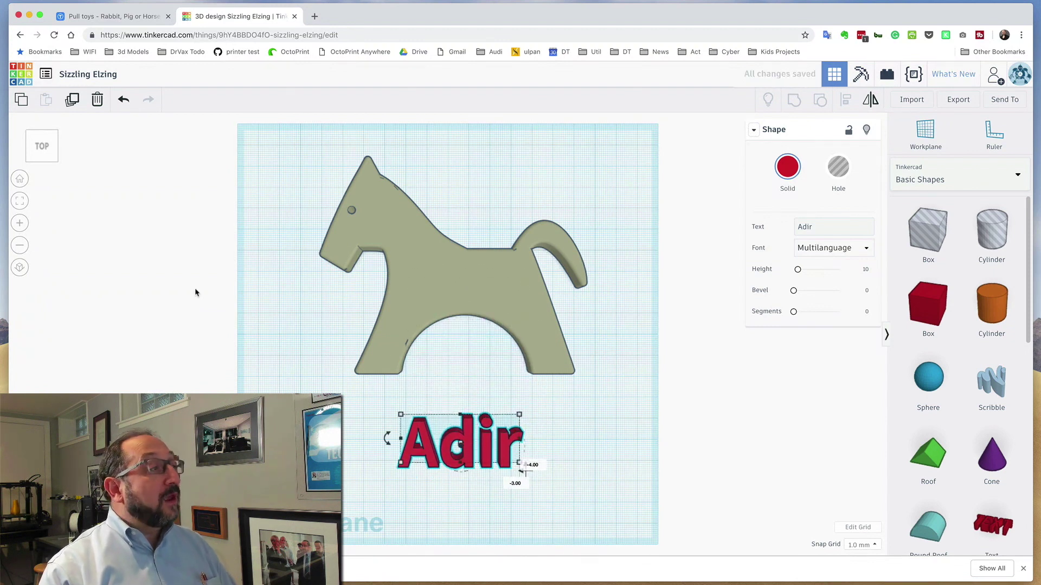
left_click(43, 171)
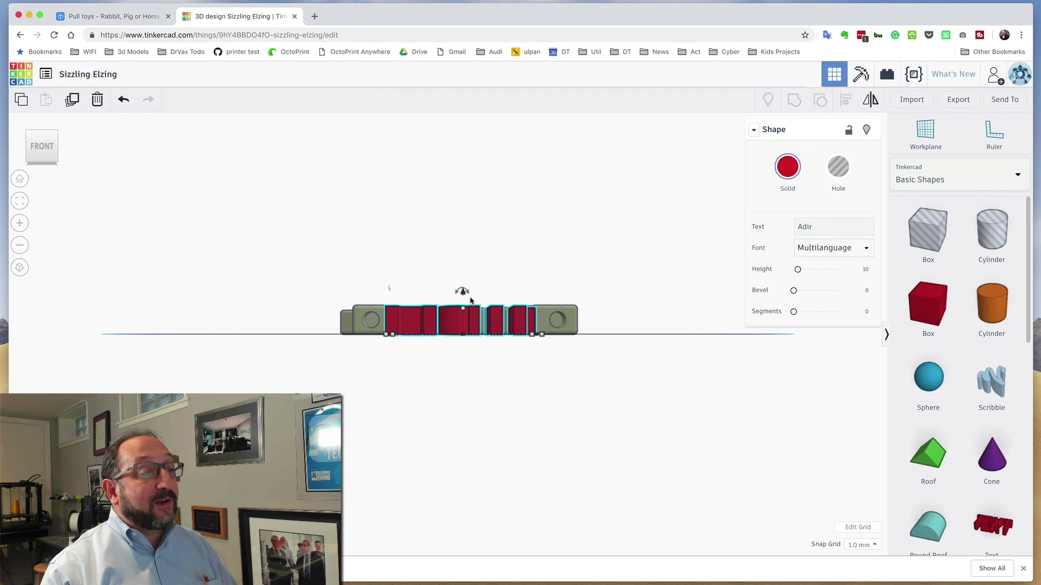
Step: Raise the text shape's height to 19 in front view, then return to the top view
mouse_move(463, 313)
left_click_drag(463, 313, 464, 289)
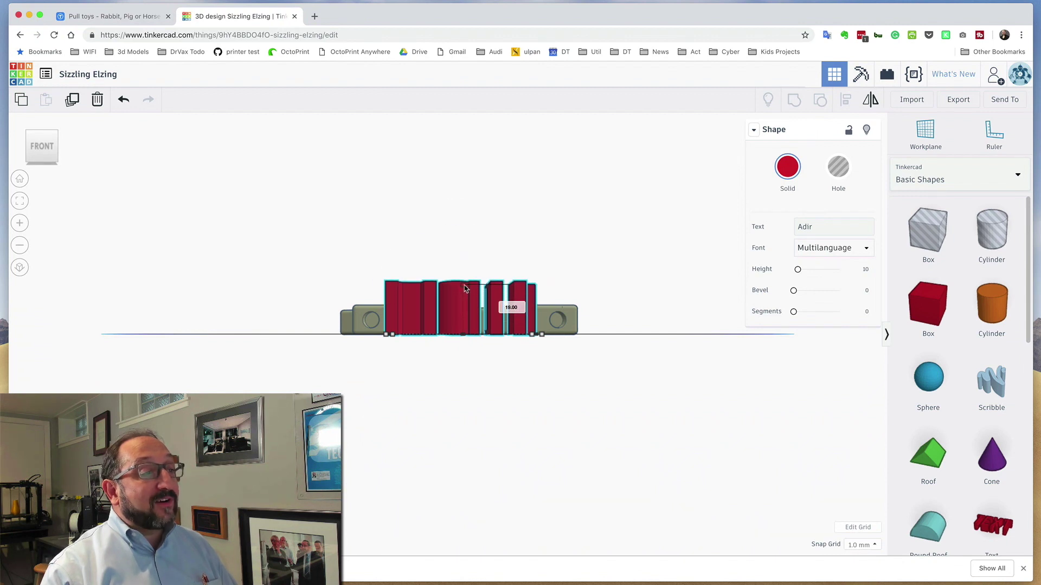
left_click(591, 256)
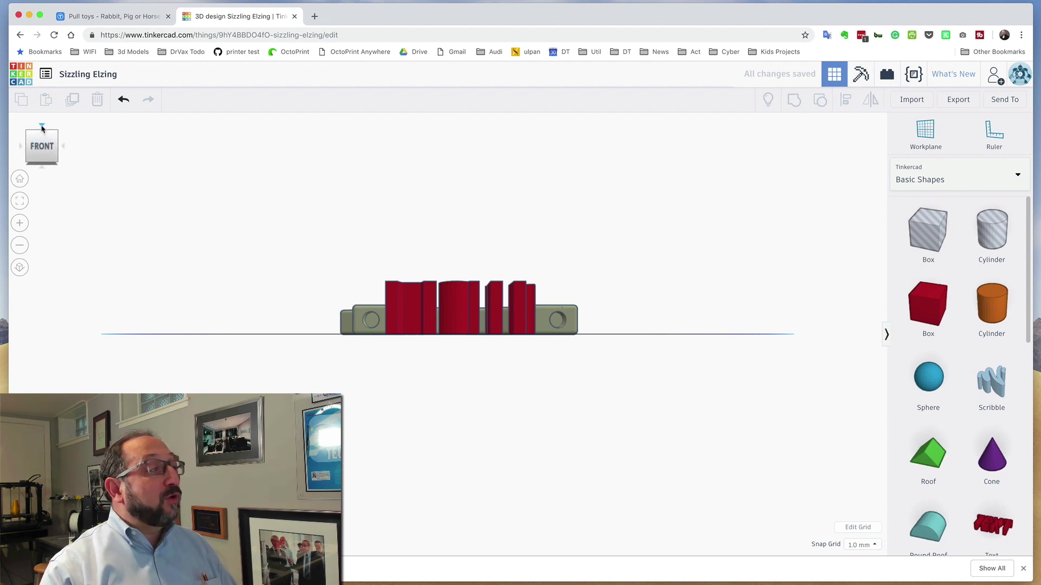
left_click(43, 128)
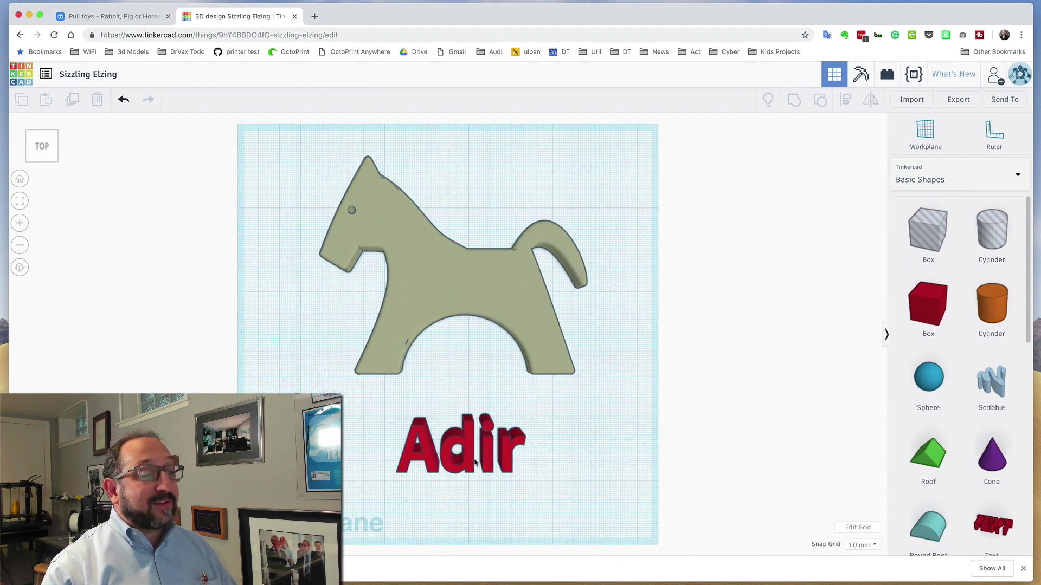
Step: Move the Adir text onto the horse's body, shrink it slightly, and nudge it into place
left_click_drag(475, 461, 474, 294)
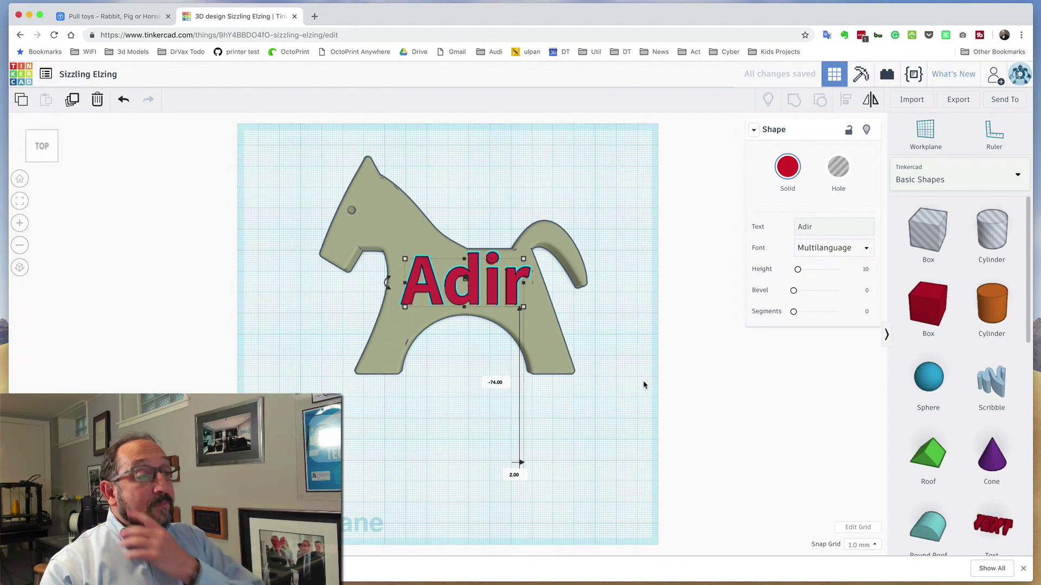
left_click(644, 385)
left_click(477, 293)
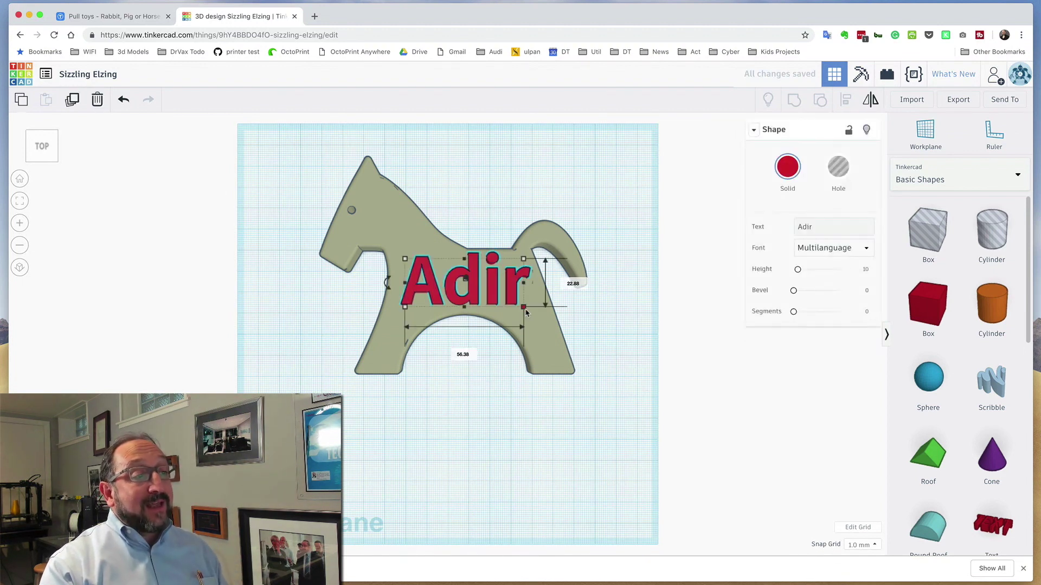
left_click_drag(525, 309, 526, 308)
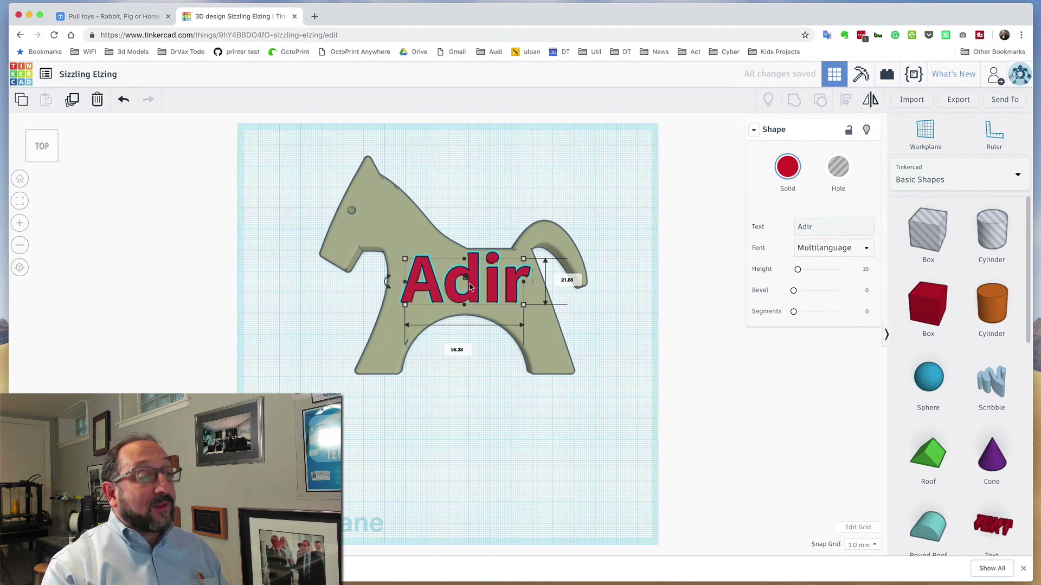
left_click_drag(471, 287, 468, 290)
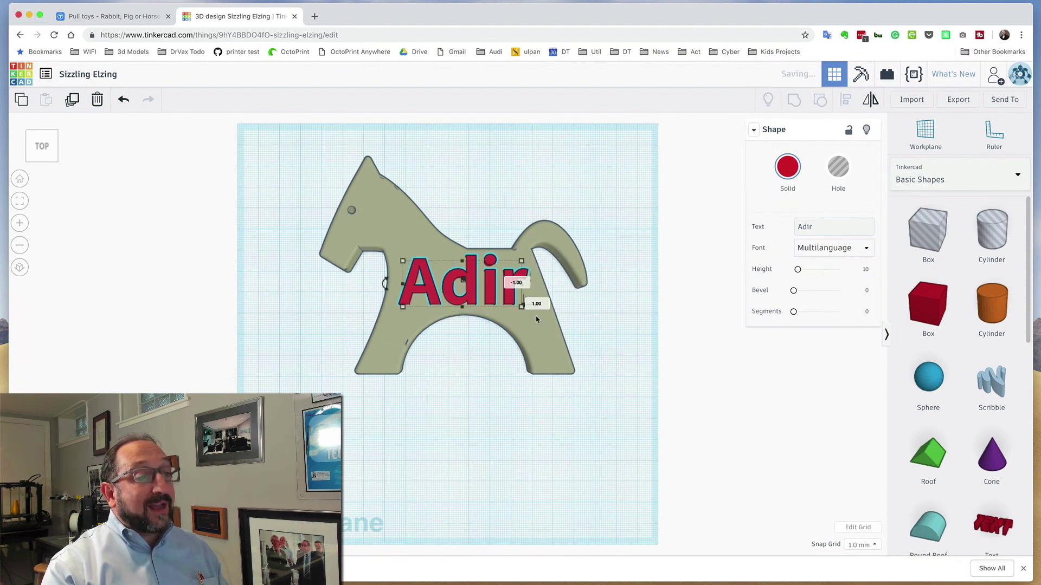
left_click(597, 331)
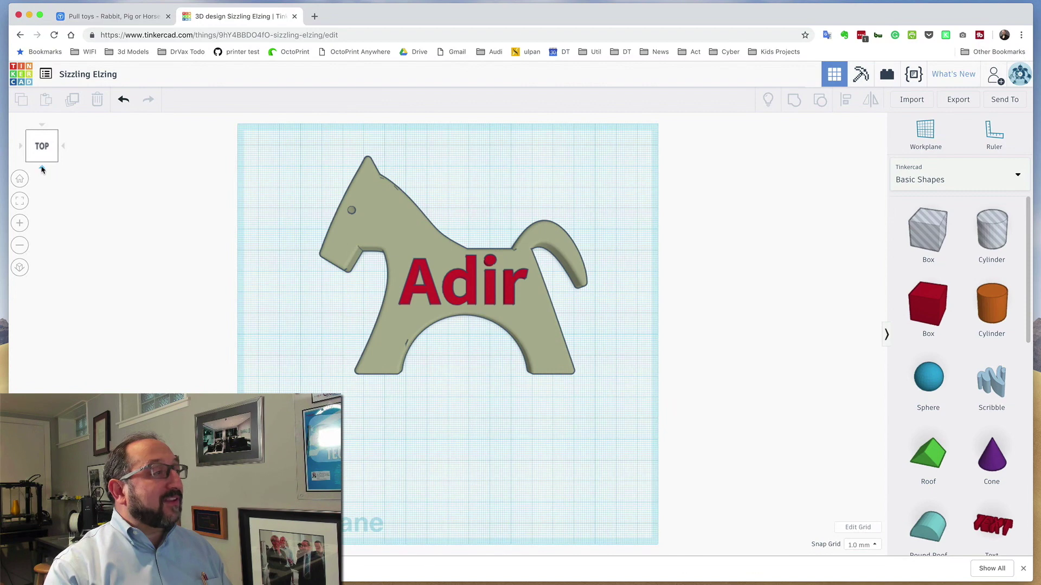
left_click(43, 169)
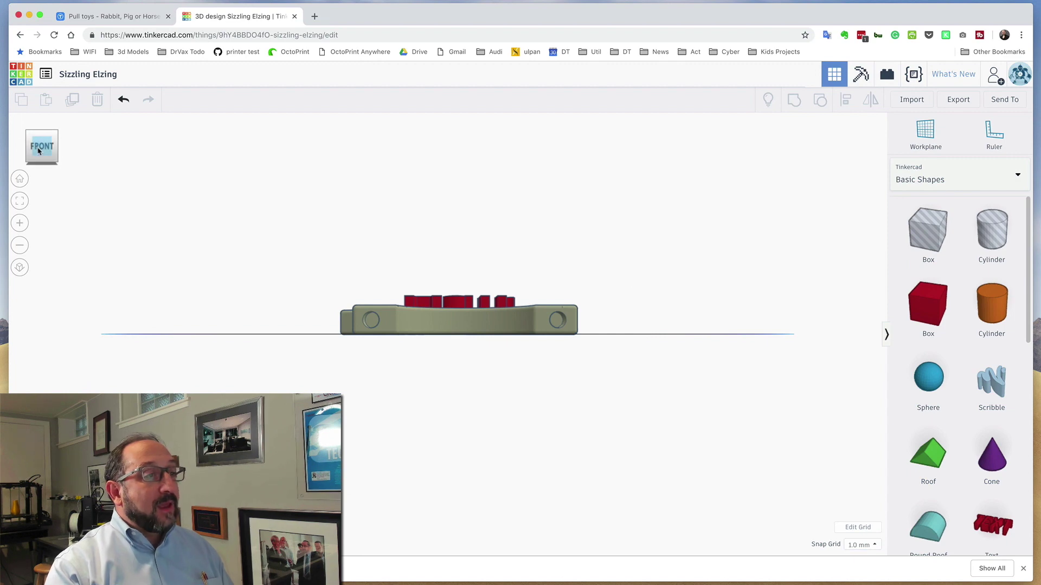
left_click(41, 126)
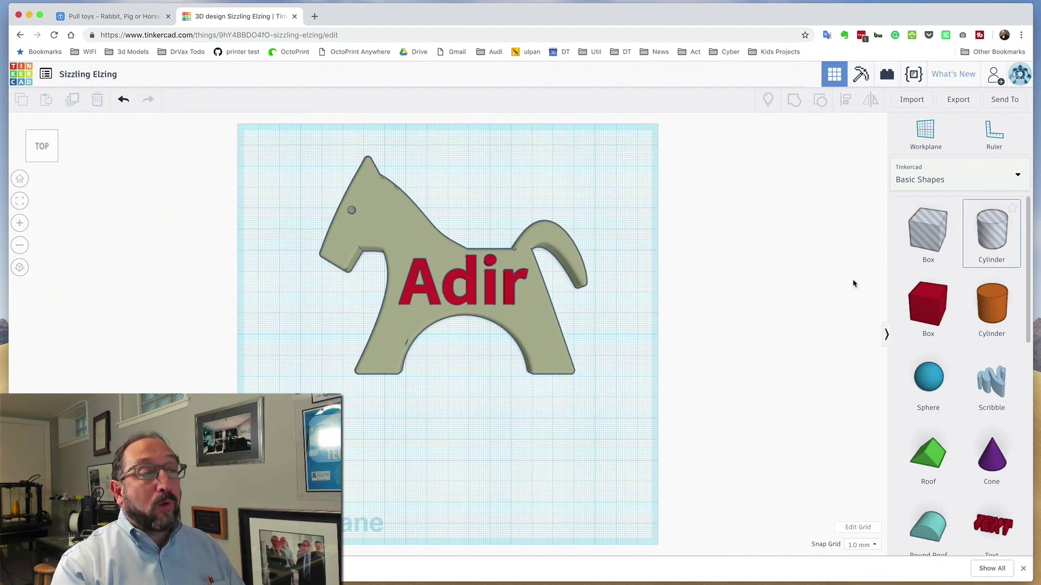
left_click(514, 288)
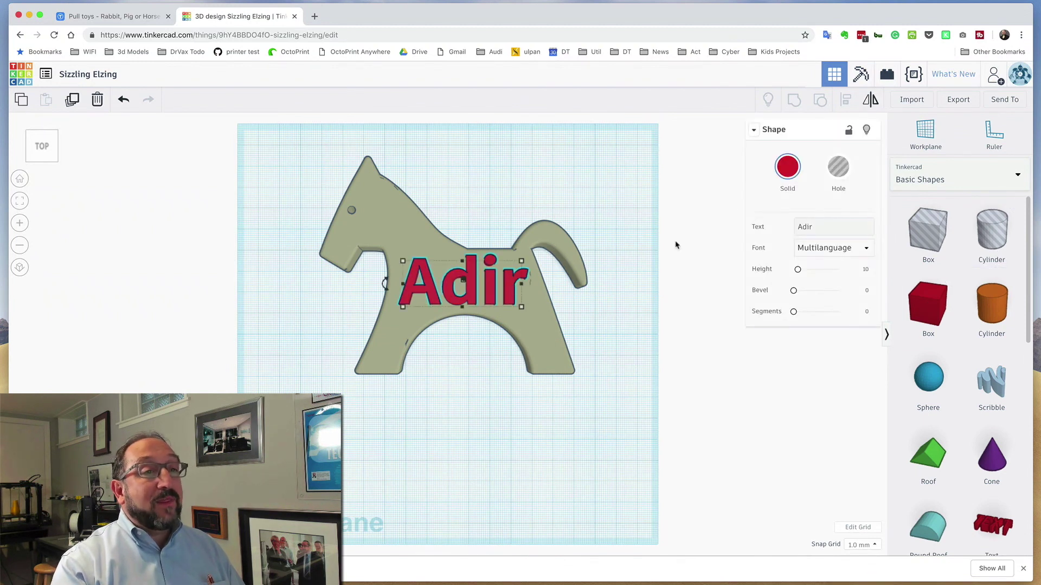
Step: Make the Adir text a hole, lower it to -3.00, and select it together with the horse
left_click(837, 167)
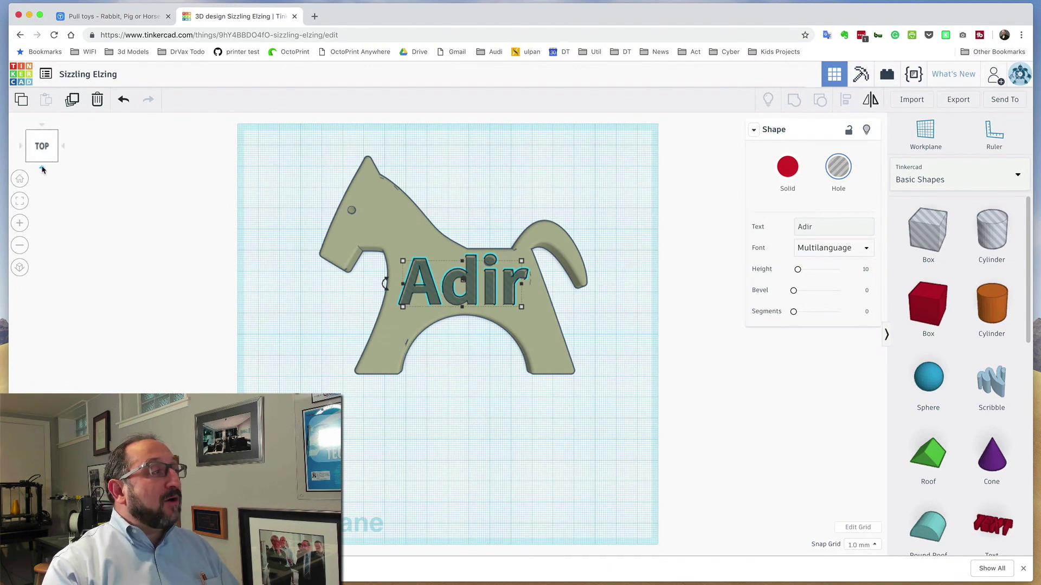
left_click(42, 167)
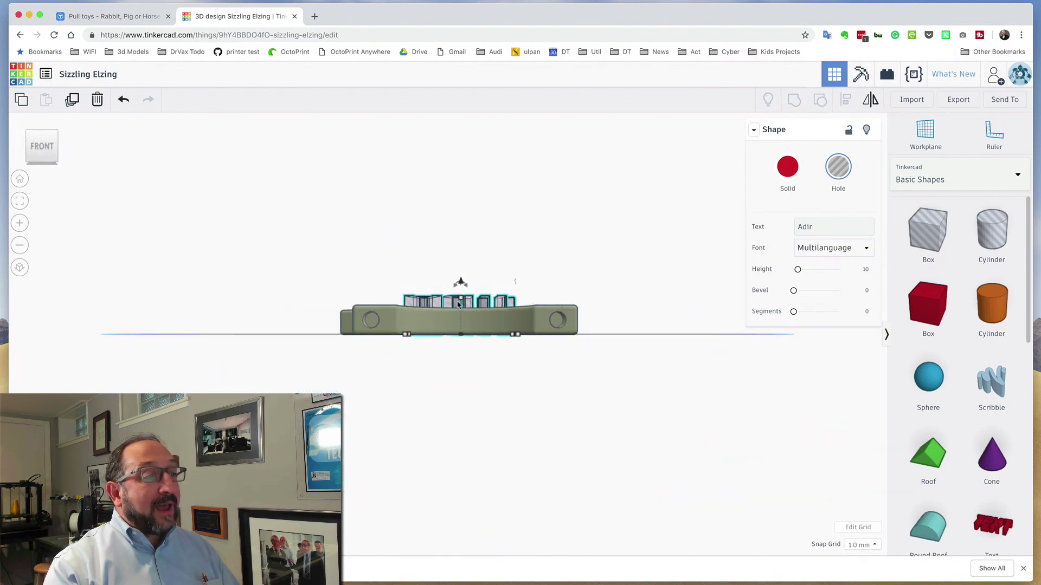
left_click_drag(460, 282, 459, 289)
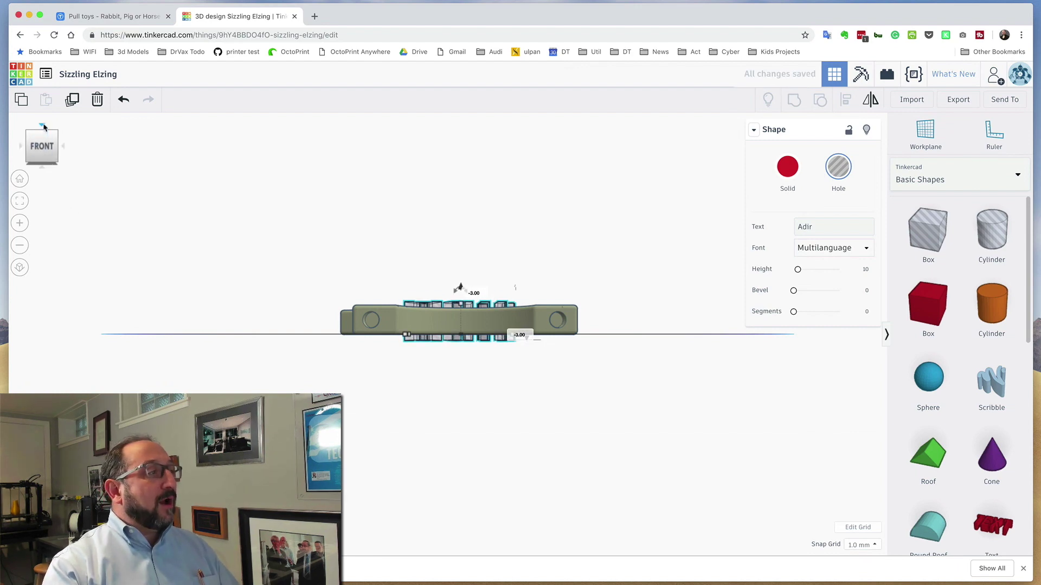
left_click_drag(42, 143, 44, 127)
left_click(44, 128)
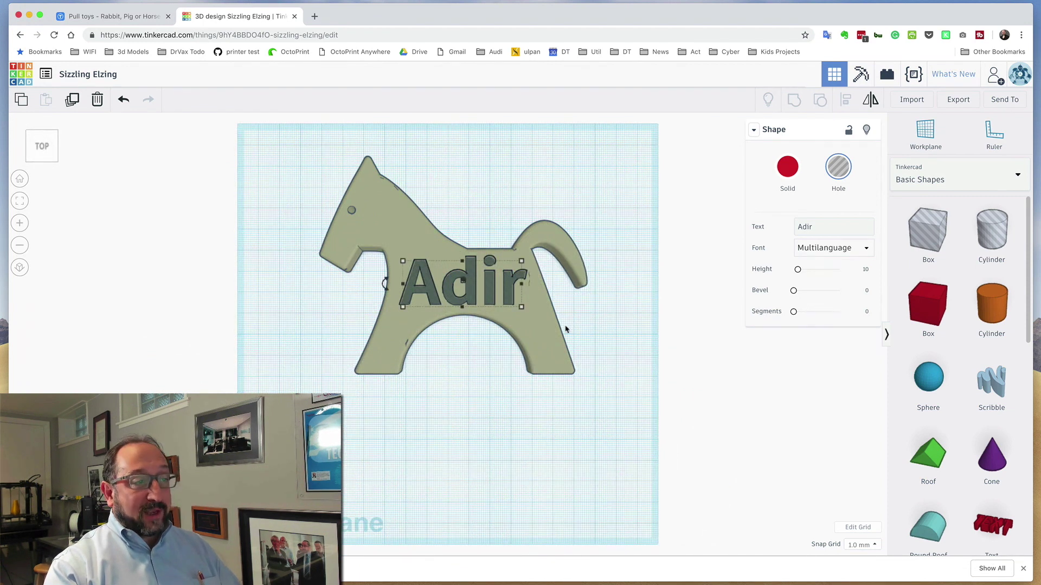
left_click(550, 350, "shift")
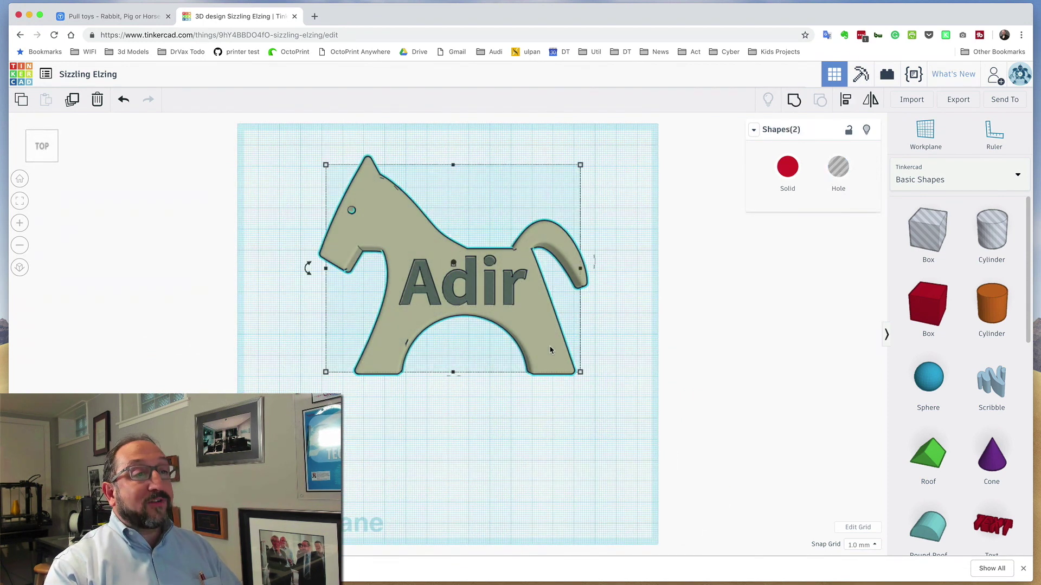
Step: Group the Adir hole with the horse, orbit to inspect the cut, and deselect
left_click(792, 103)
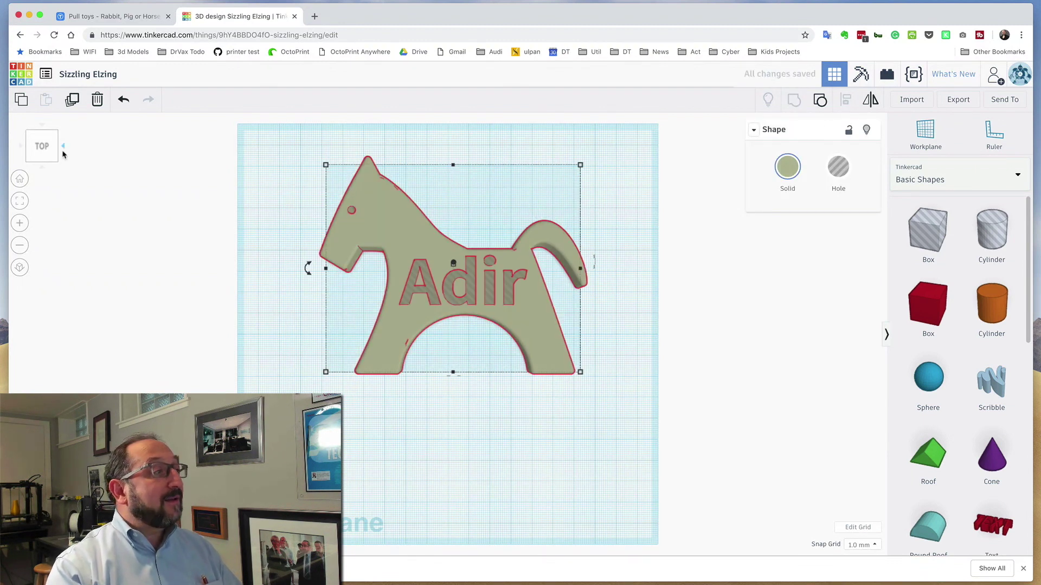
left_click(19, 180)
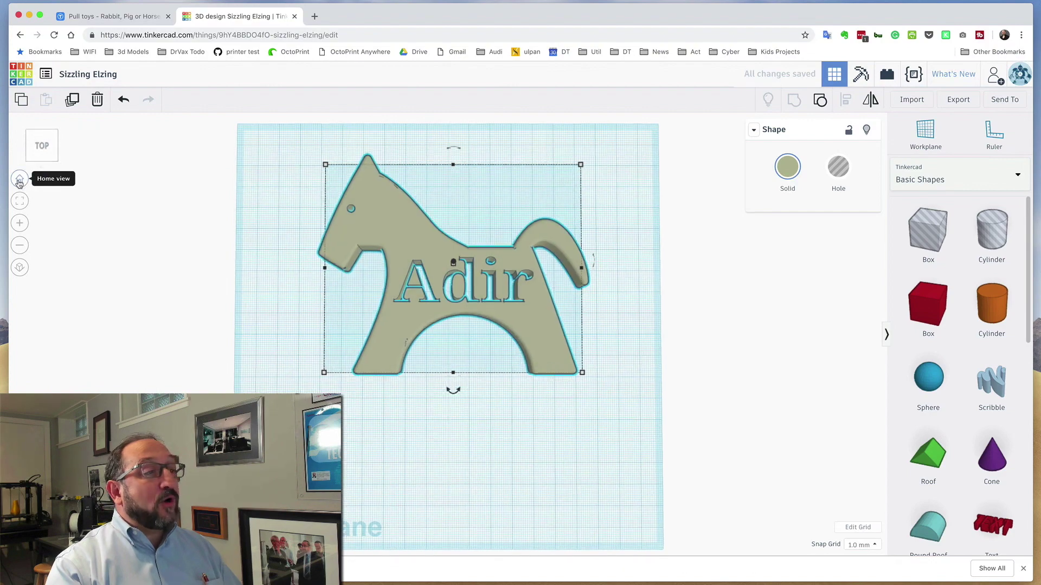
right_click_drag(620, 376, 649, 462)
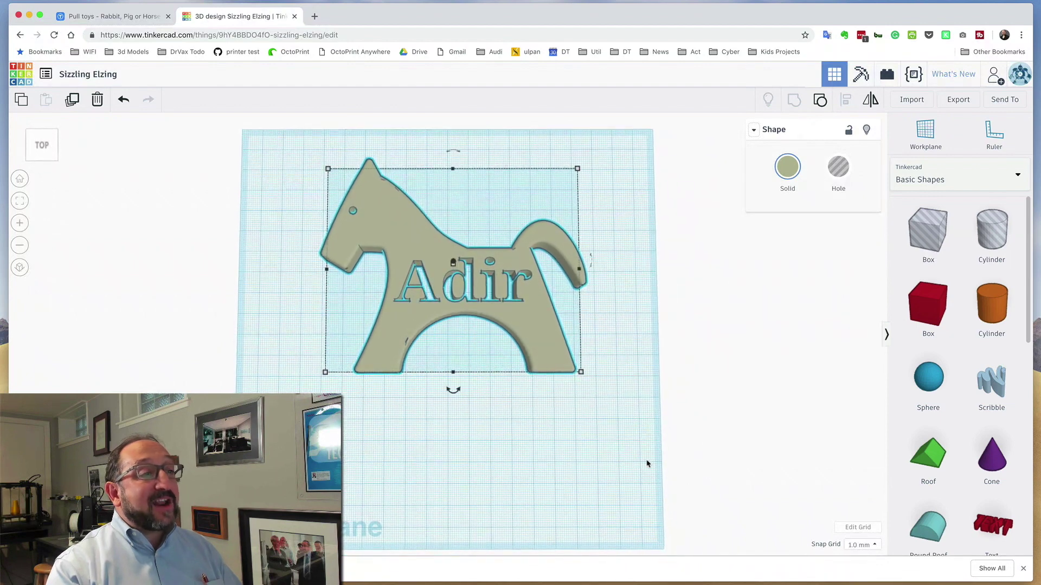
left_click(691, 437)
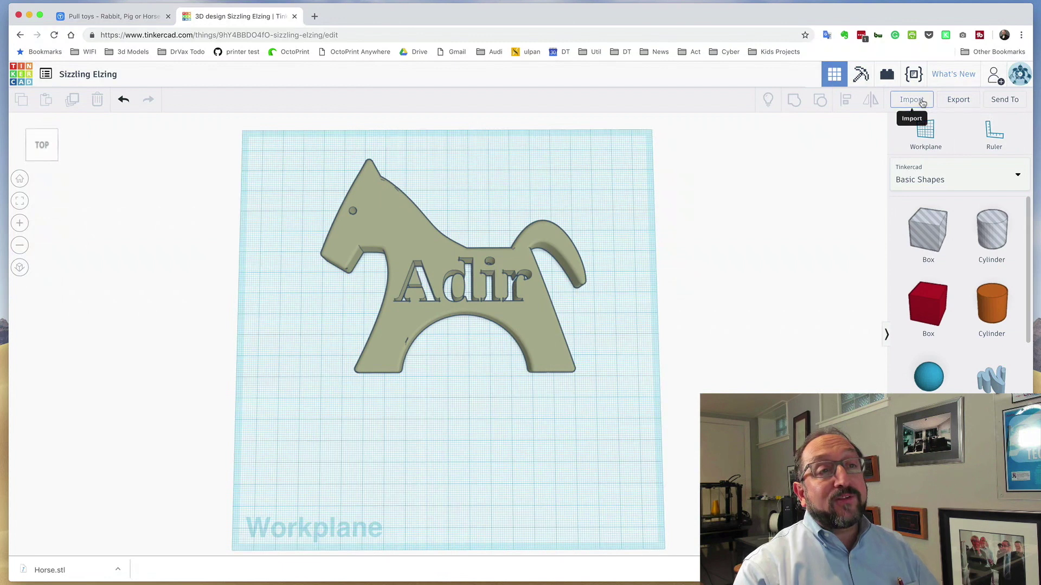
Step: Export the design as STL, rename it 'Horse with Name', and export the renamed design as STL again
left_click(963, 102)
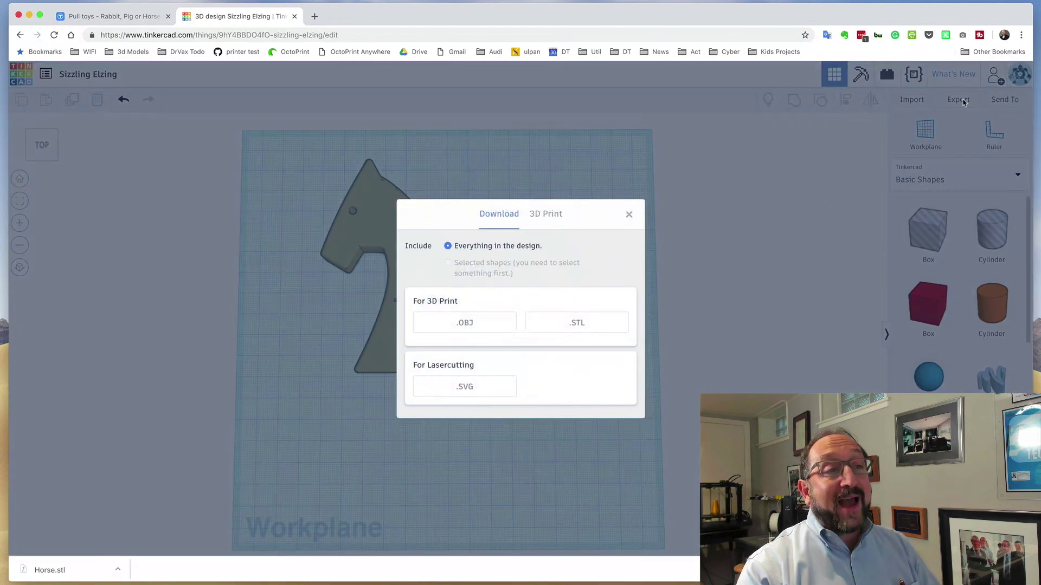
left_click(580, 323)
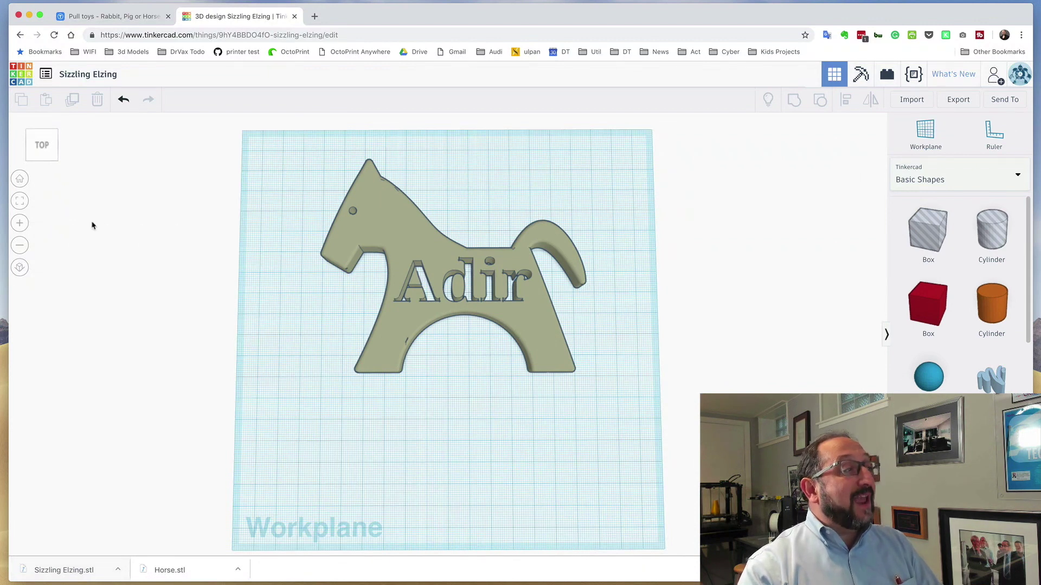
left_click(117, 76)
type("Hor")
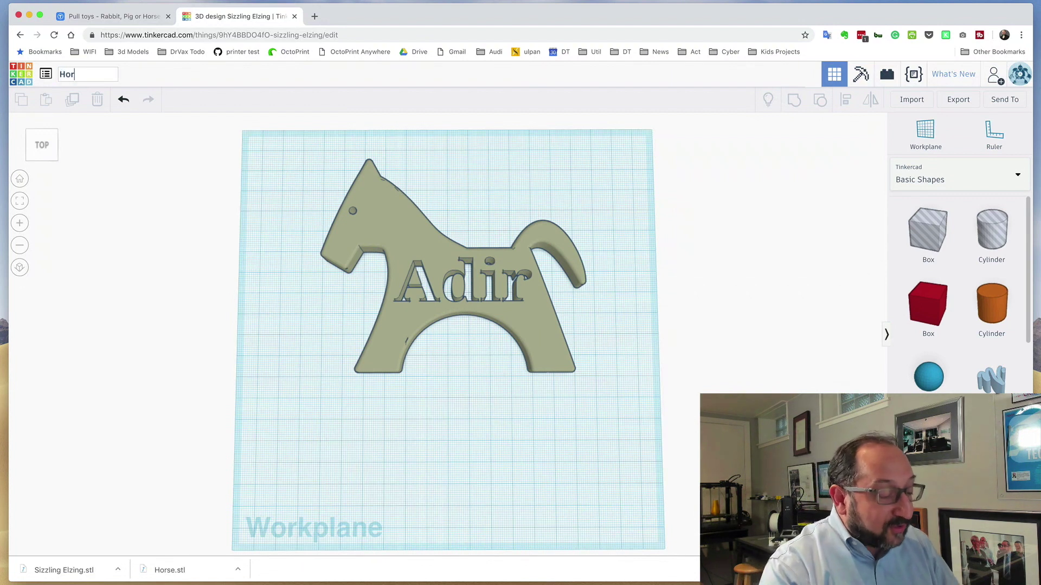
type("se with Name")
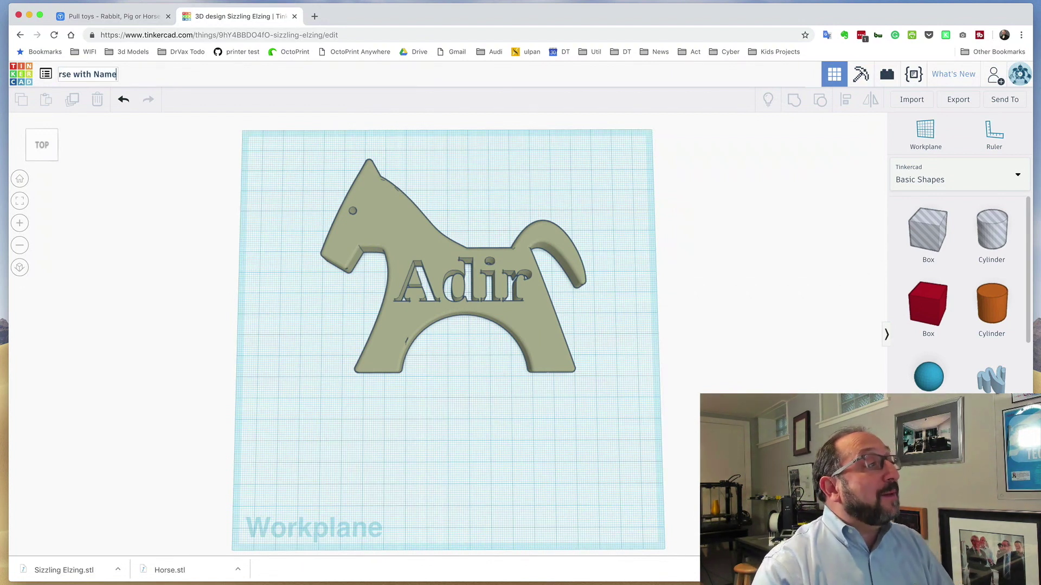
key("Return")
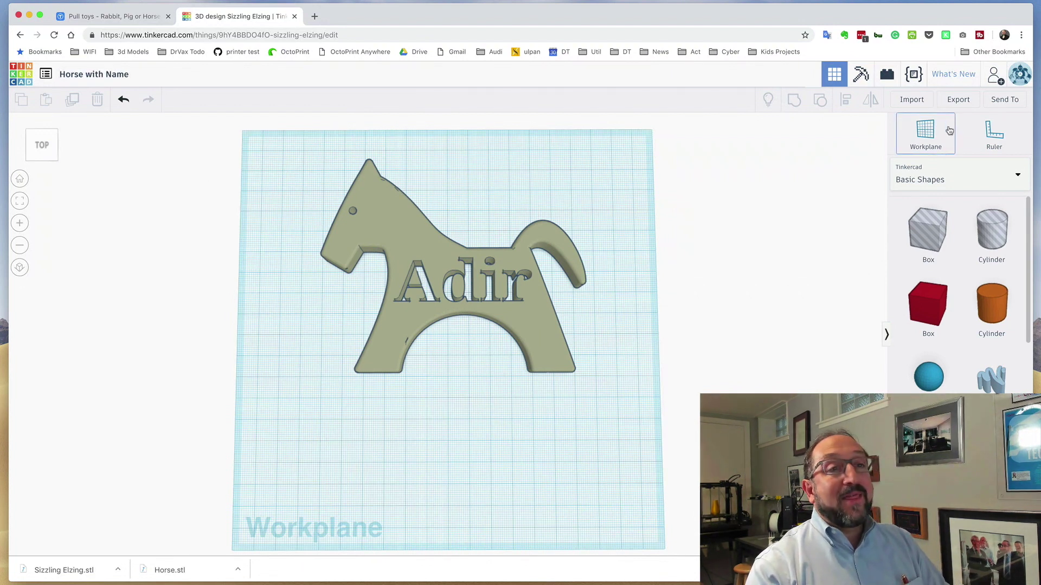
left_click(960, 100)
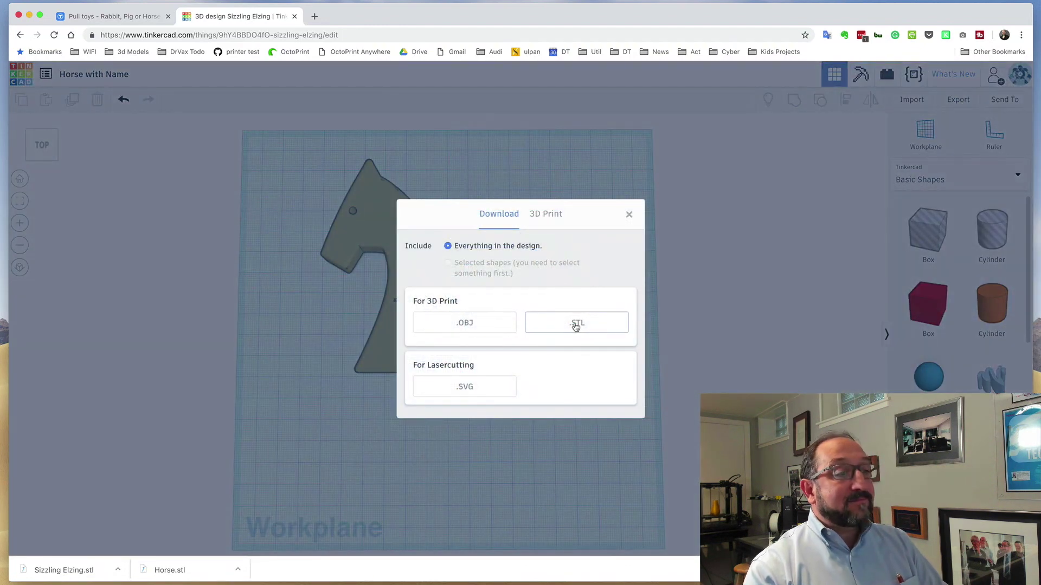
left_click(577, 323)
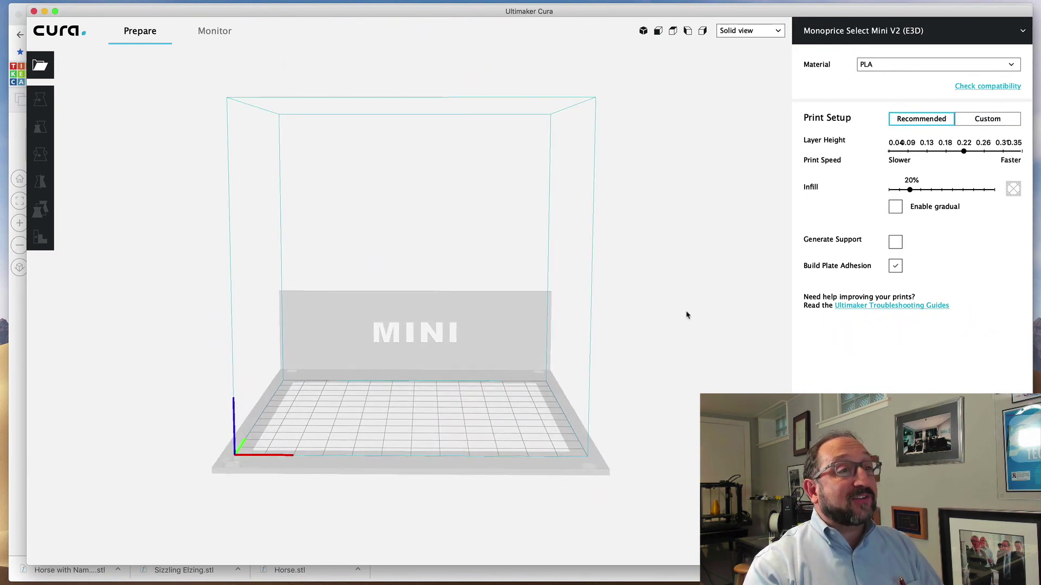
Step: Load Horse with Name (1).stl onto the Monoprice Select Mini build plate and select the model
right_click_drag(663, 284, 666, 358)
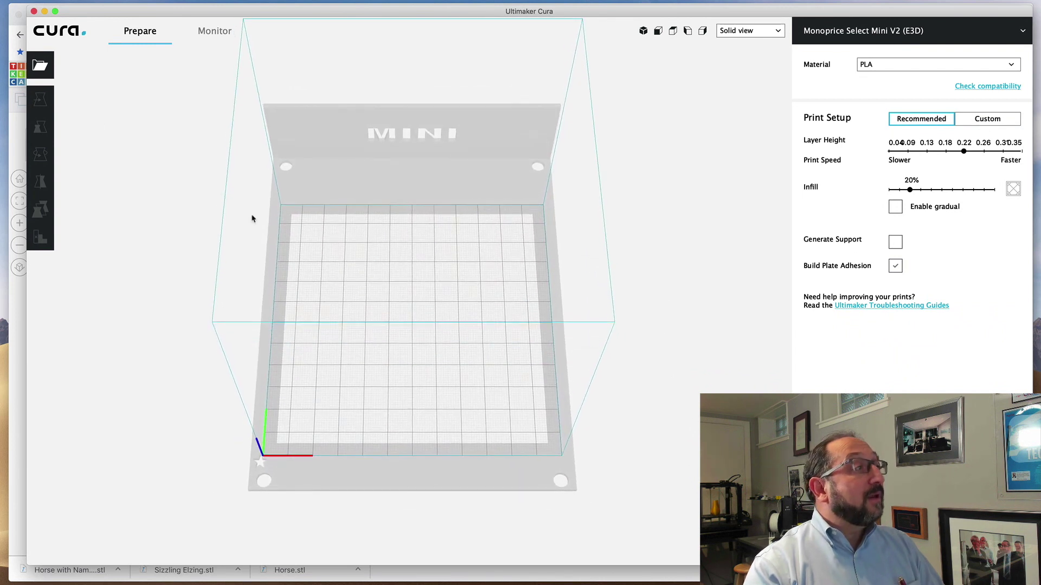
left_click(41, 65)
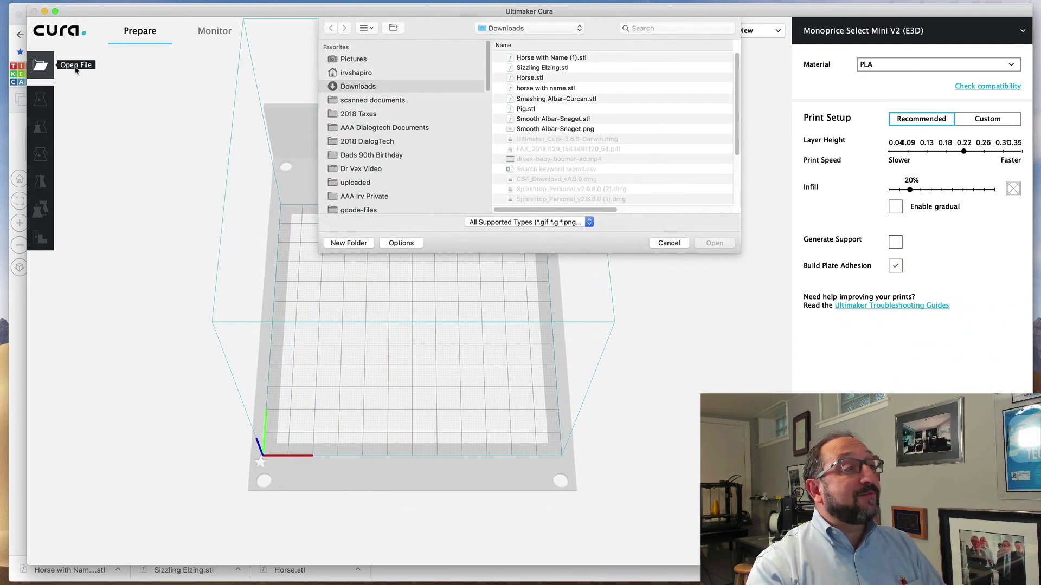
left_click(562, 58)
left_click(718, 247)
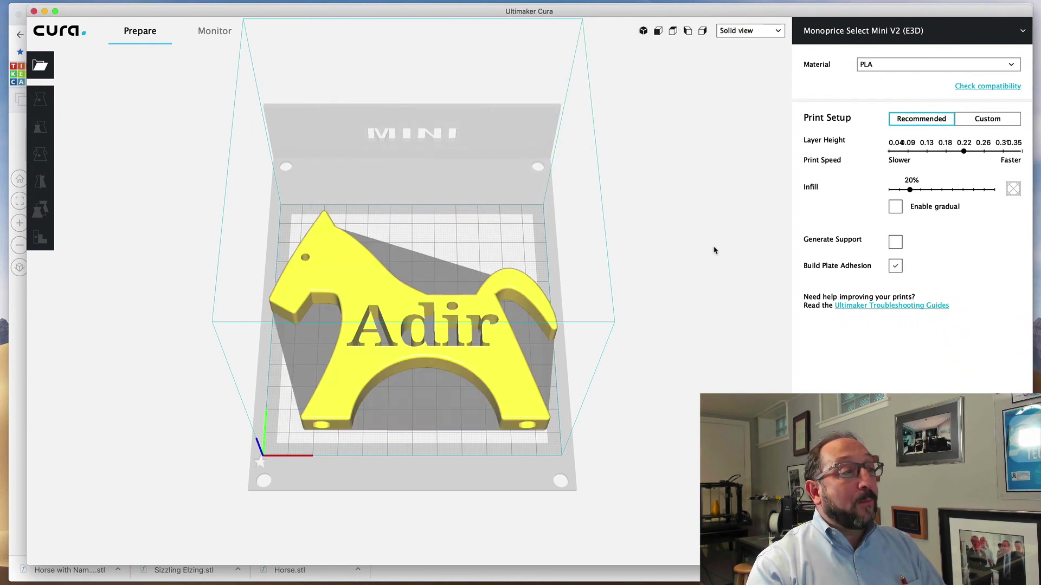
mouse_move(677, 341)
right_mouse_down()
mouse_move(679, 246)
mouse_move(676, 320)
right_mouse_up()
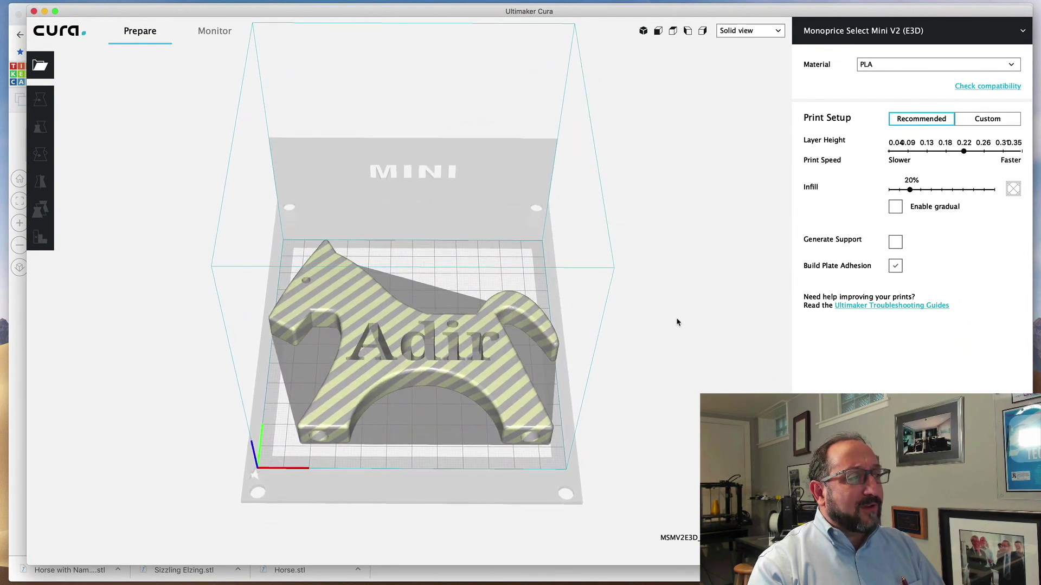
left_click(419, 321)
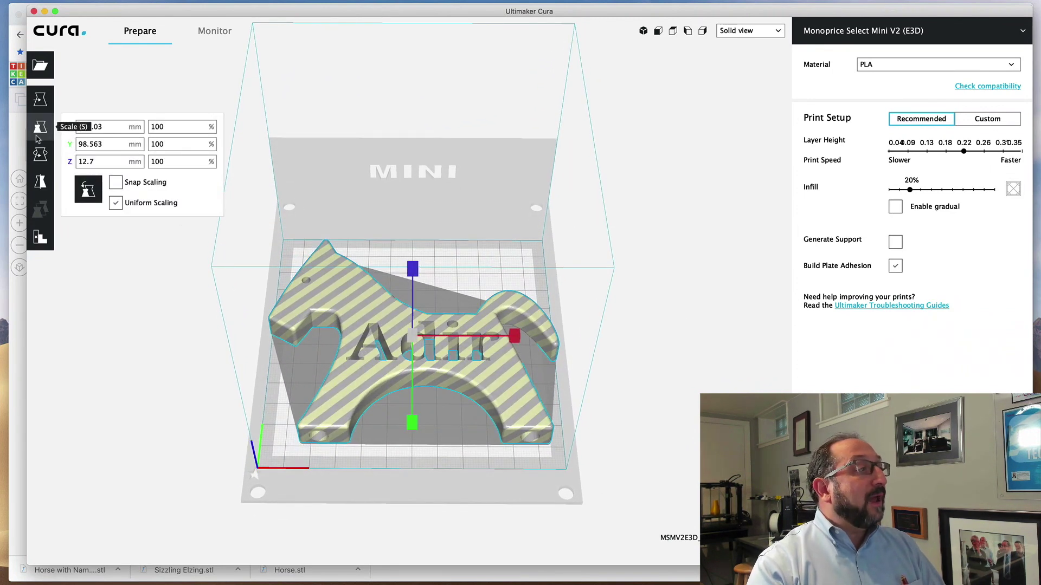
Step: Scale the horse uniformly to 50% in X, making it about 60.5 × 49.3 × 6.3 mm
key("t")
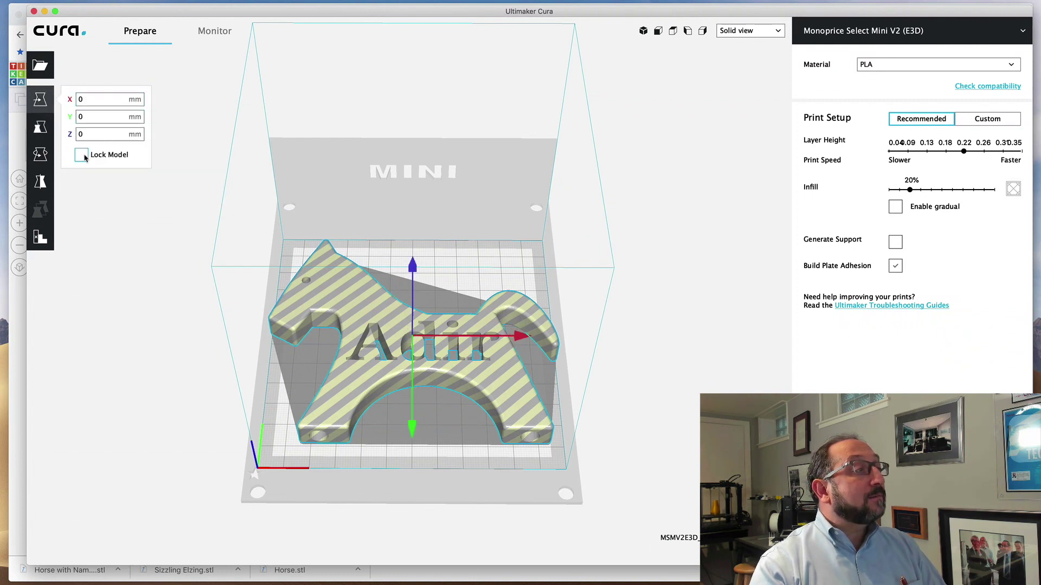
left_click(41, 127)
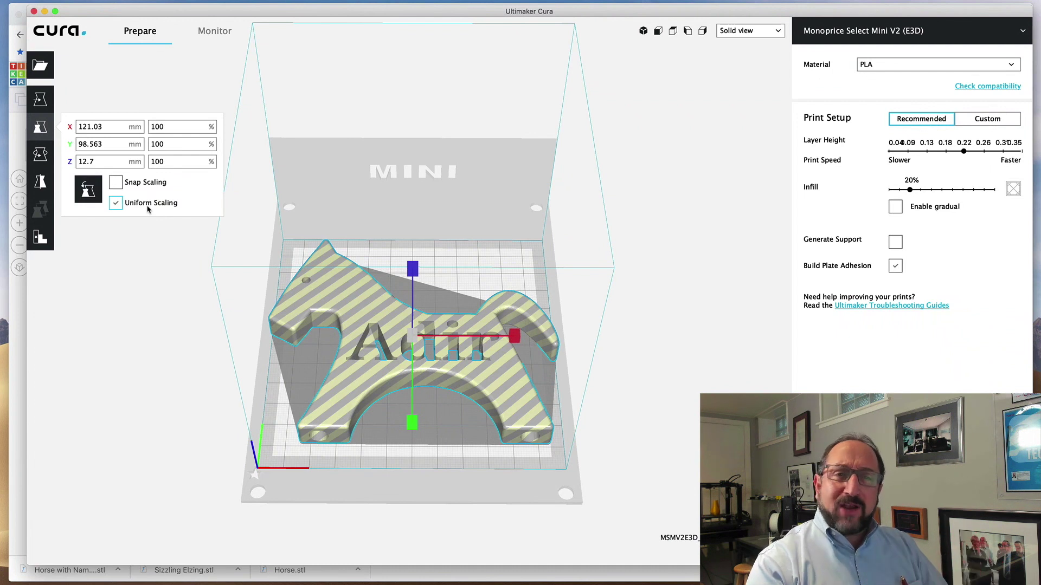
left_click_drag(167, 126, 136, 126)
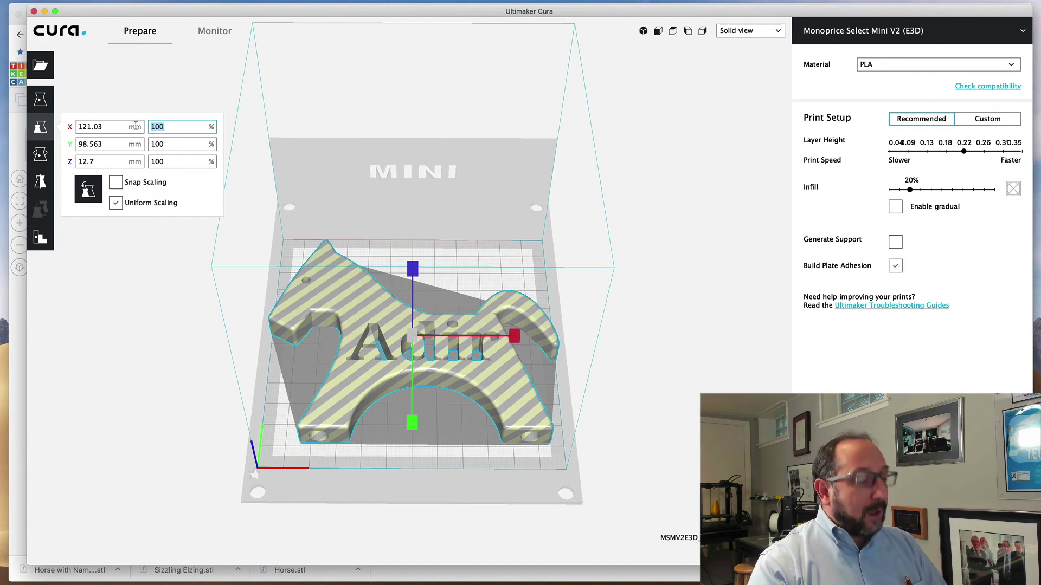
type("50")
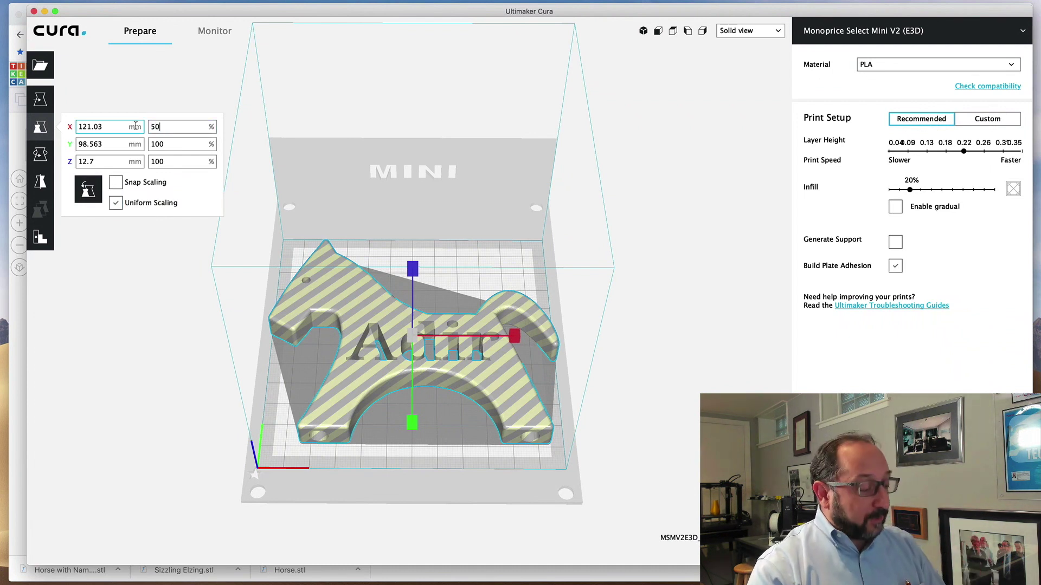
key("Return")
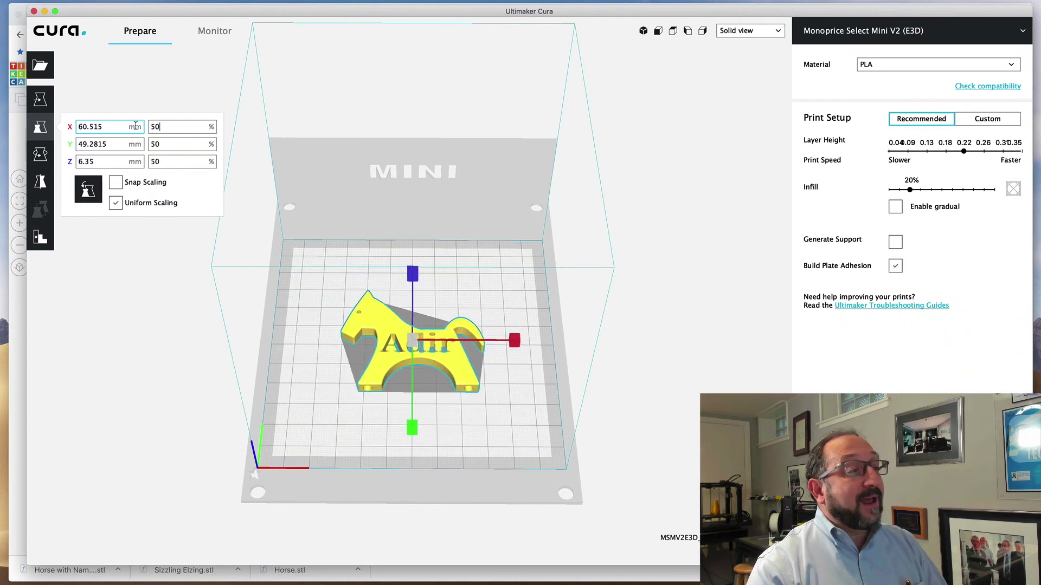
left_click(623, 387)
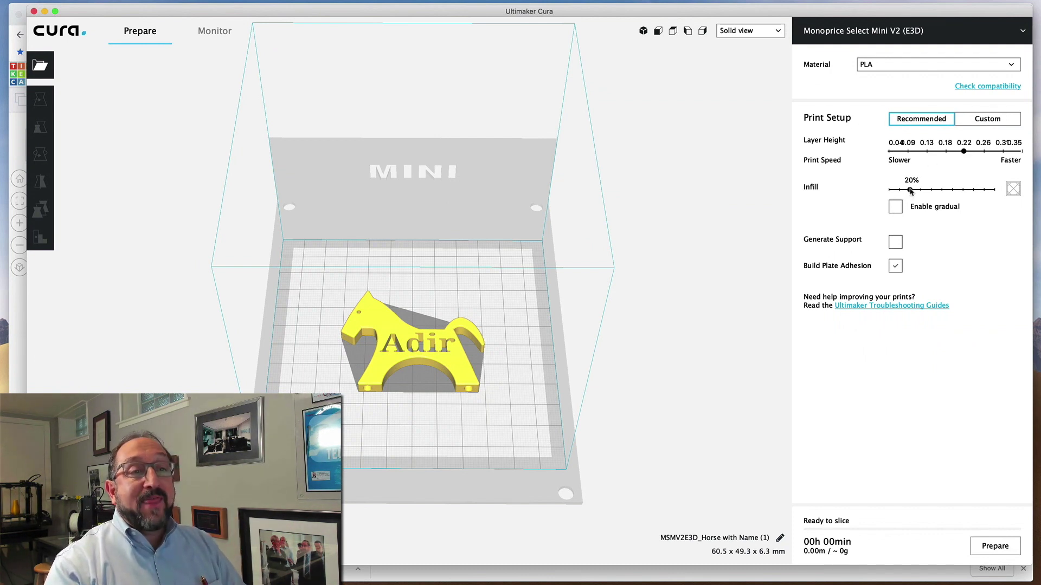
Step: Set infill to 10% and slice, for a 45-minute, 2.01 m PLA estimate
left_click_drag(910, 190, 900, 192)
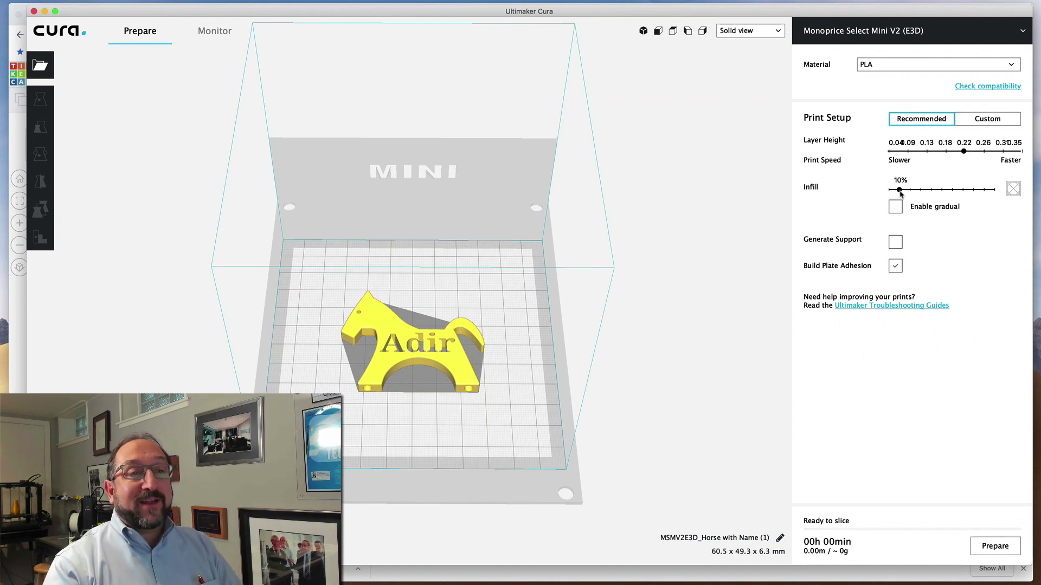
left_click(1001, 550)
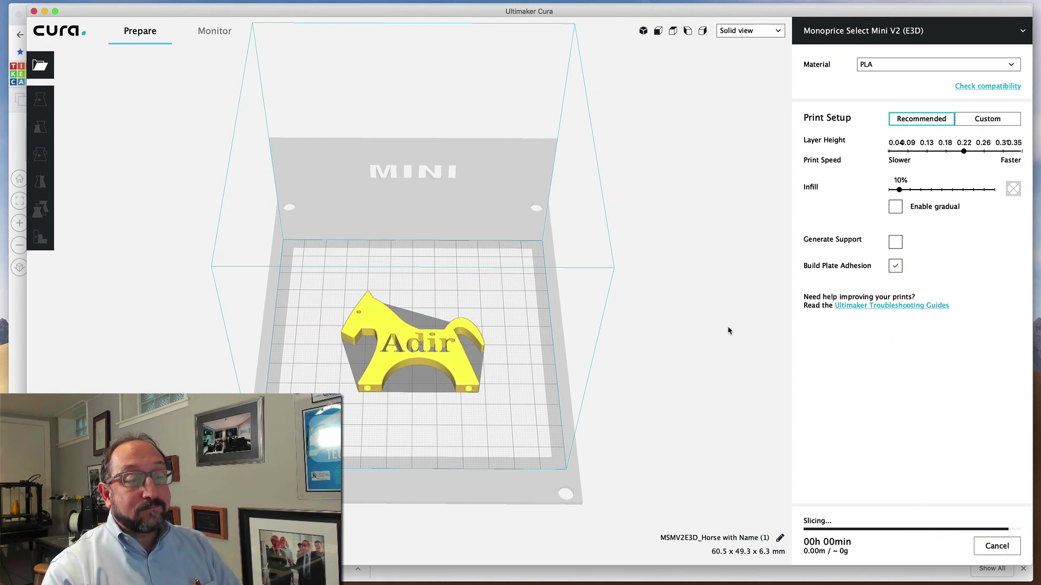
mouse_move(841, 550)
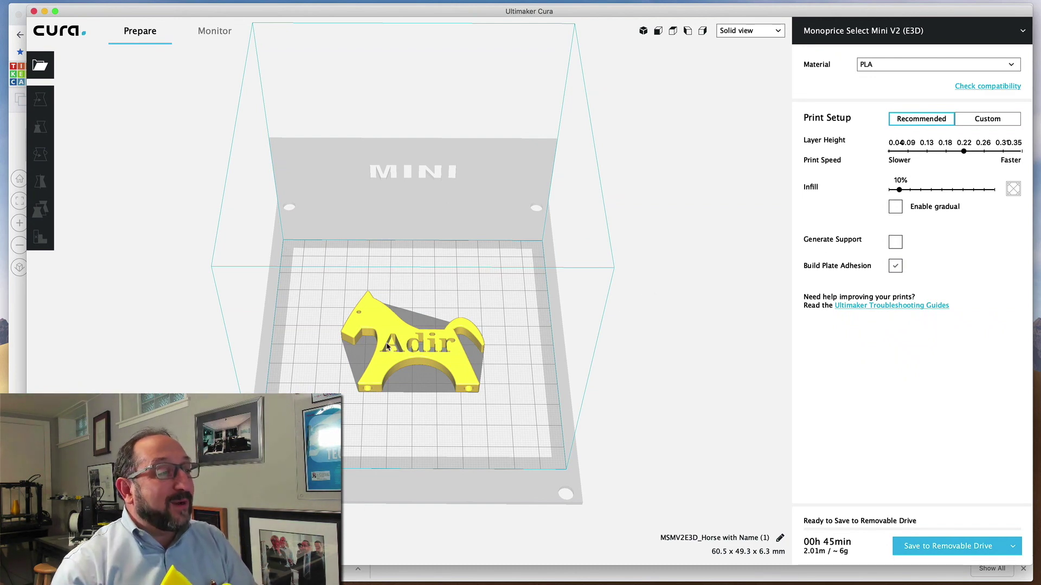
right_click_drag(532, 360, 532, 404)
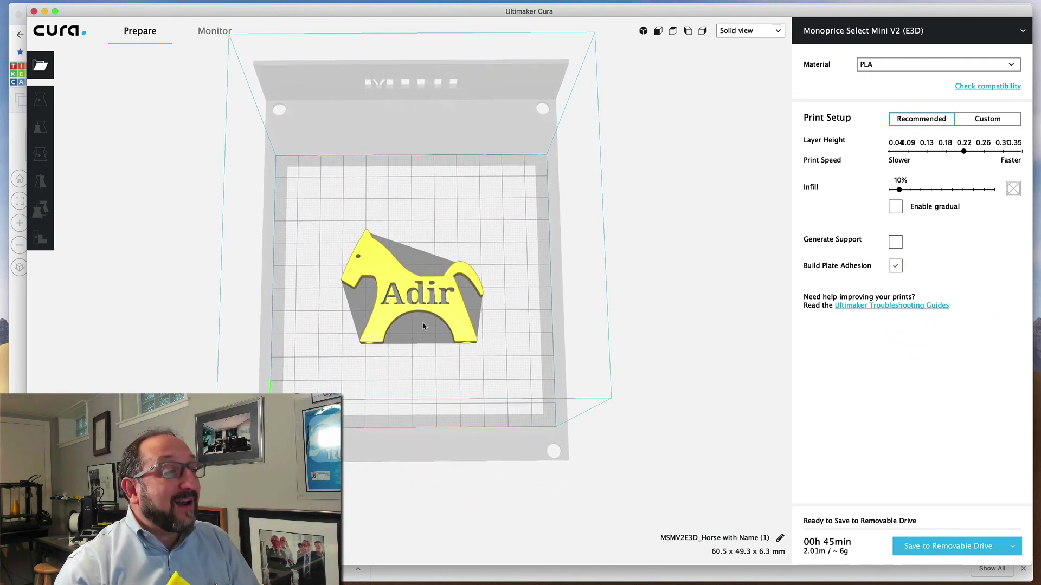